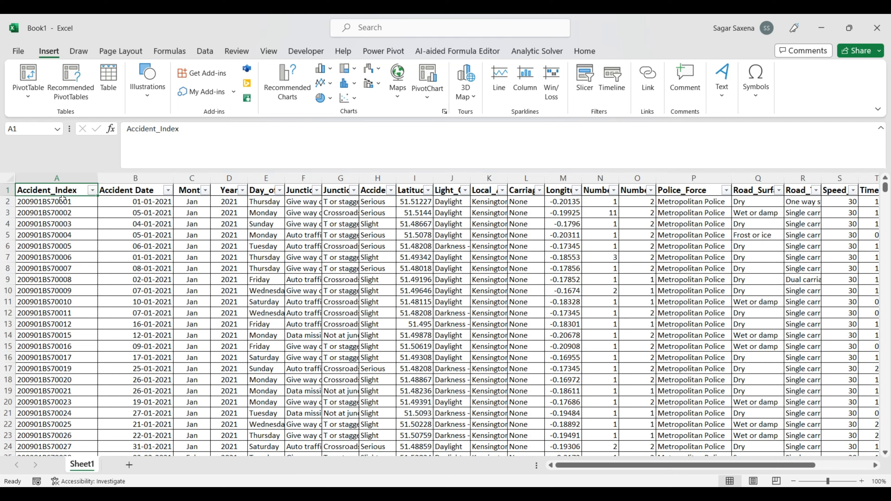
Start a PivotTable from the accident data and set its source range to columns A through W of Sheet1
drag(612, 466, 569, 471)
click(47, 221)
click(56, 190)
click(34, 94)
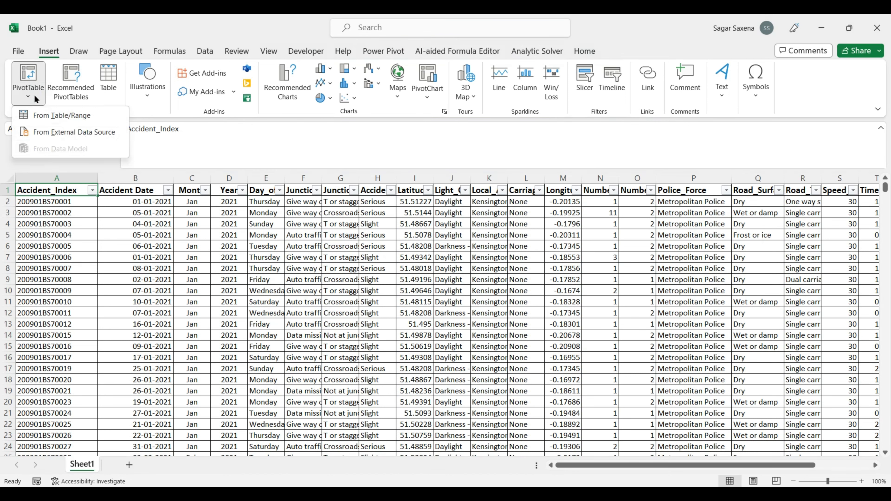
click(47, 112)
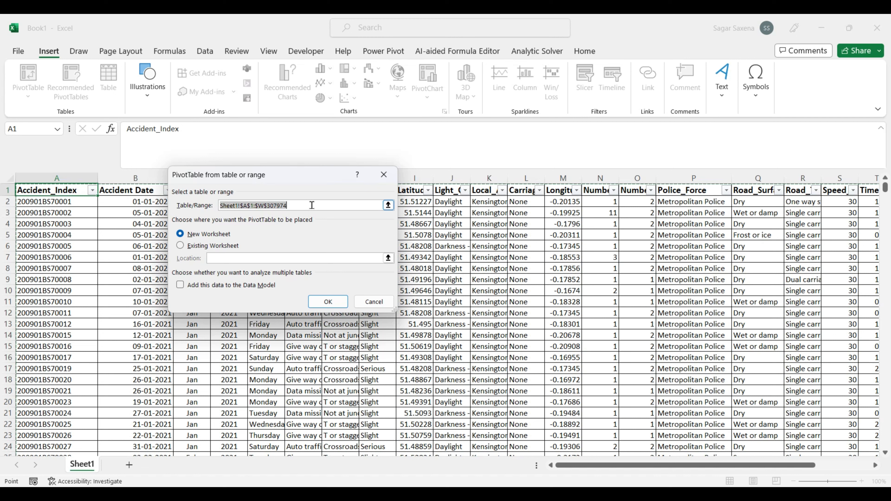
key(BackSpace)
click(387, 205)
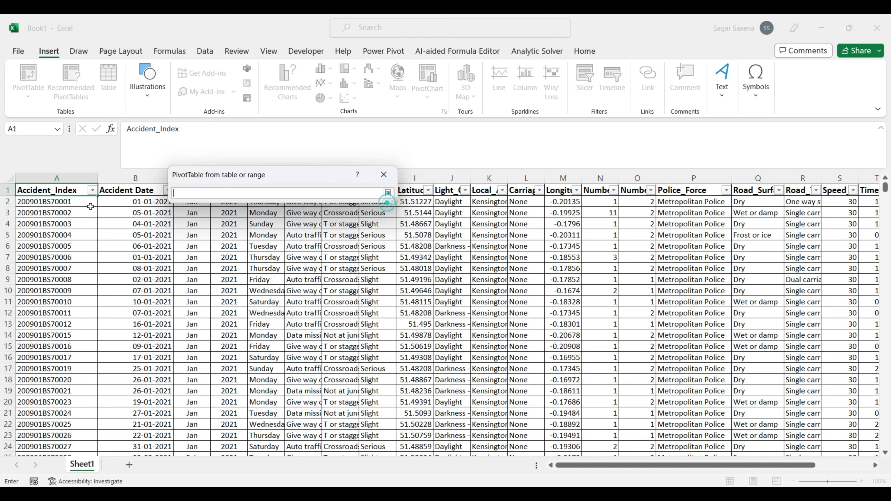
drag(36, 178, 814, 178)
click(388, 193)
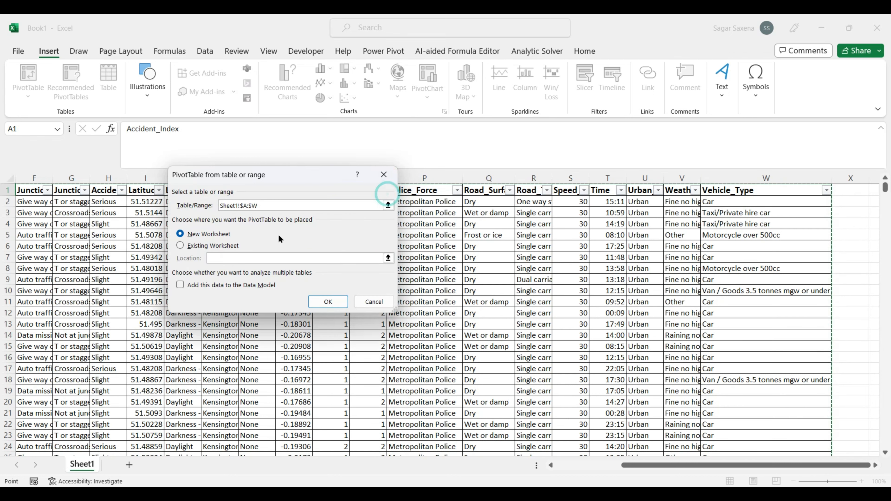
Place the PivotTable on a new worksheet and create it
click(218, 246)
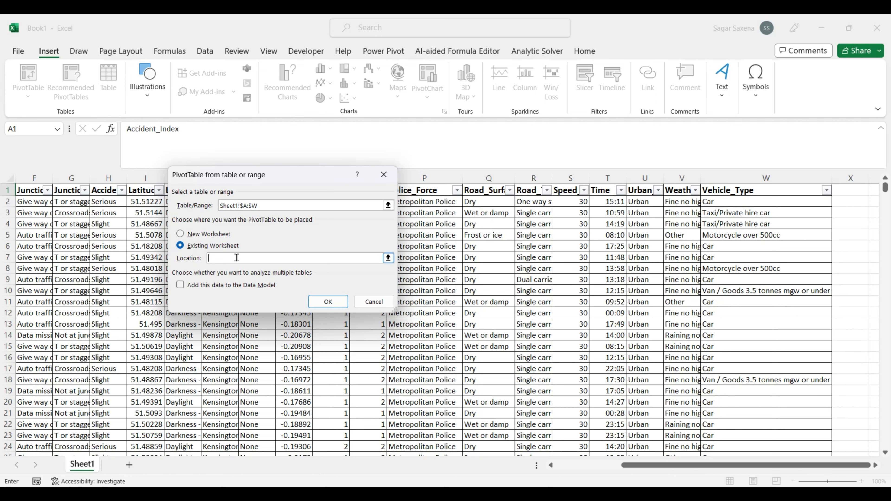
click(201, 232)
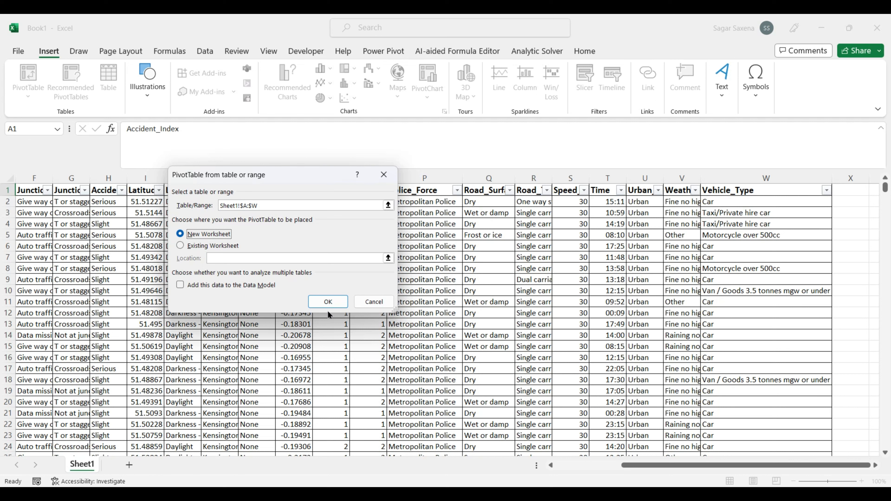
click(333, 301)
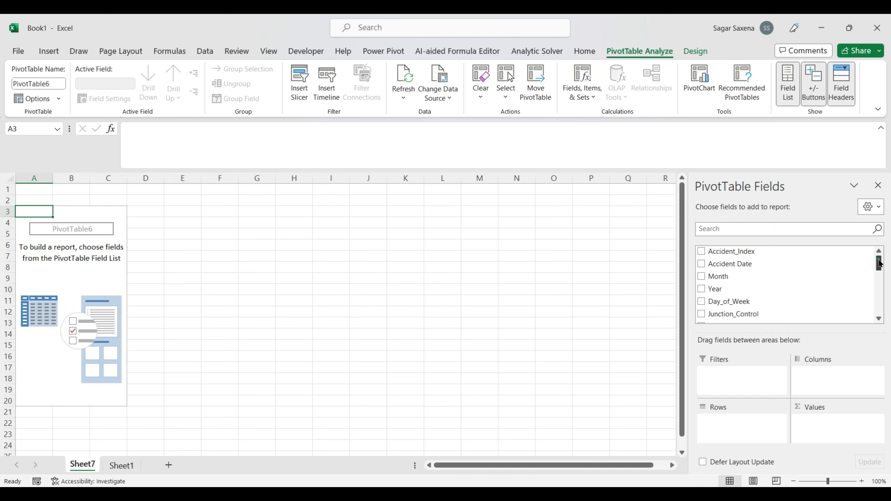
Add the Month and Year fields to the PivotTable, with Month across the columns and Year down the rows
click(701, 277)
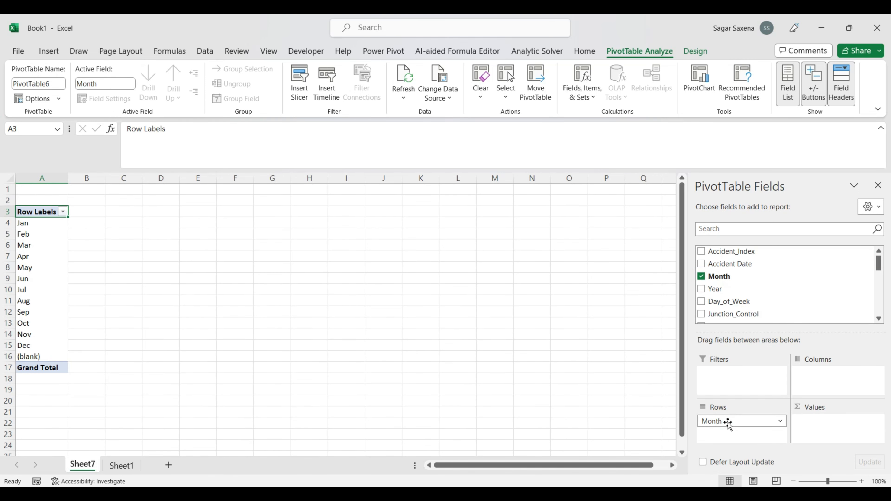
mouse_move(728, 424)
mouse_down()
mouse_move(847, 389)
mouse_move(833, 384)
mouse_move(730, 426)
mouse_up()
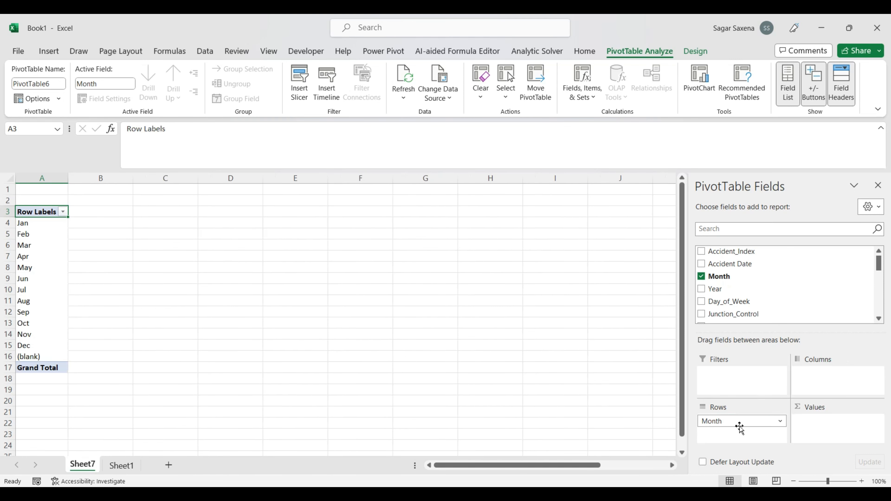
click(822, 289)
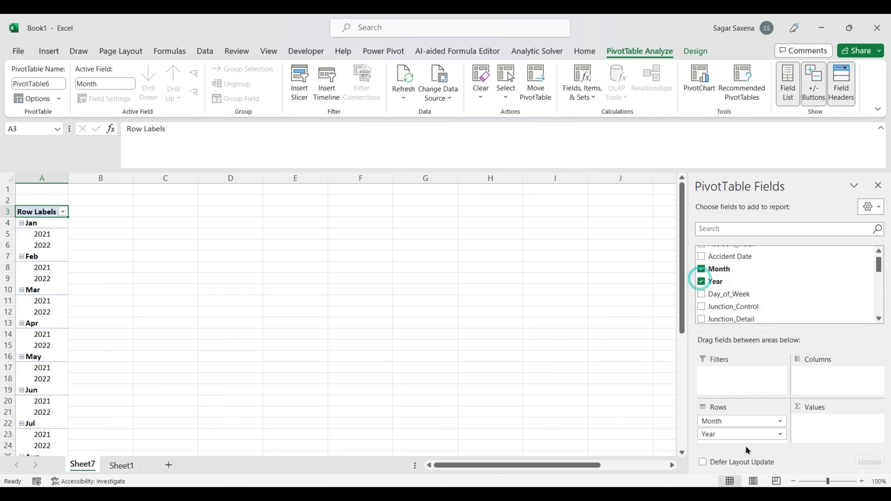
drag(732, 435, 828, 388)
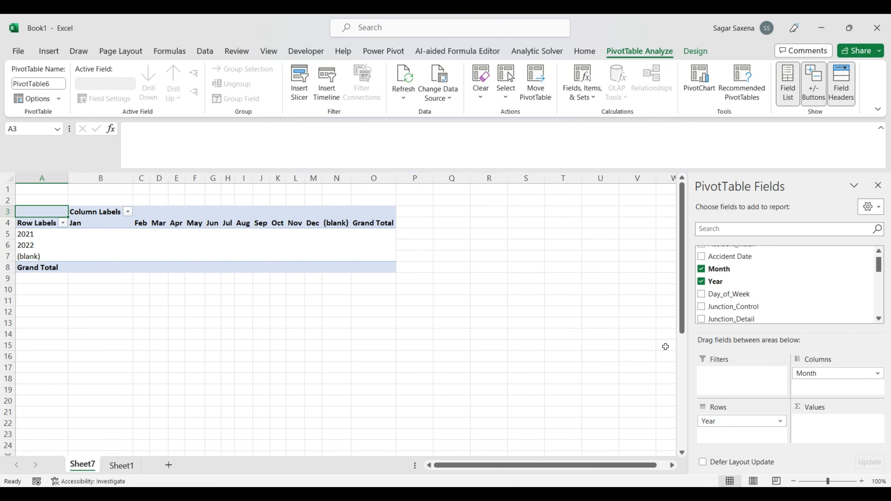
Swap the two fields so that Month forms the PivotTable rows and Year forms the columns
click(816, 364)
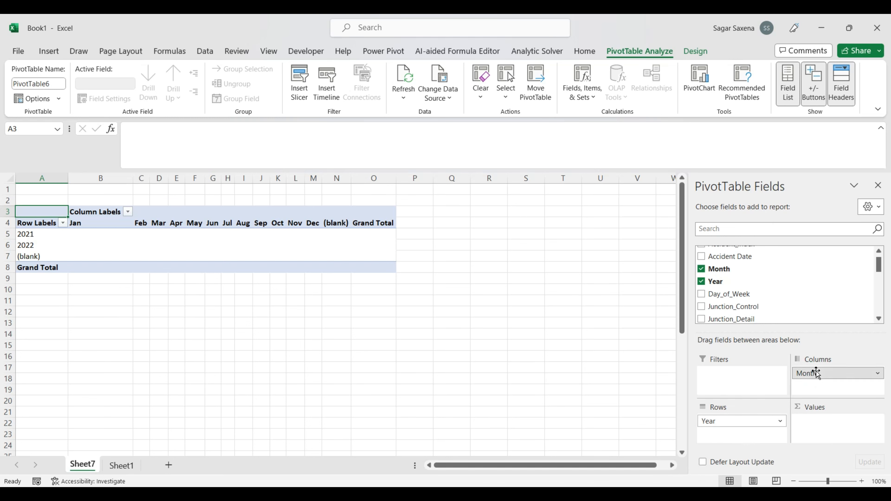
drag(815, 372, 737, 434)
click(734, 422)
drag(825, 379, 826, 376)
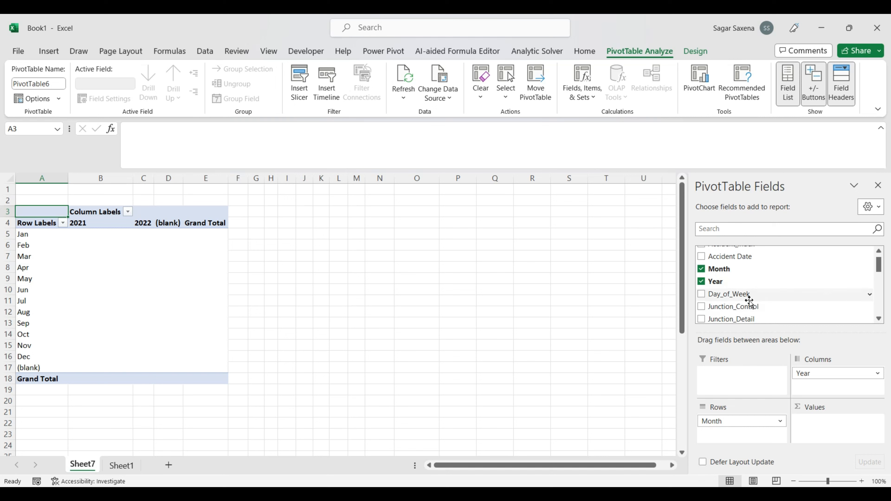
Add the Number_of_Casualties field to the PivotTable values
scroll(753, 301, down, 3)
scroll(755, 302, down, 1)
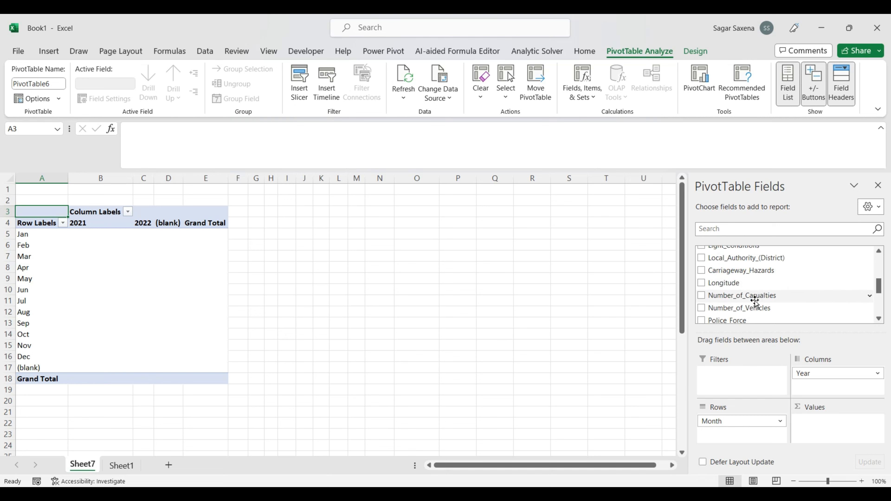
click(700, 295)
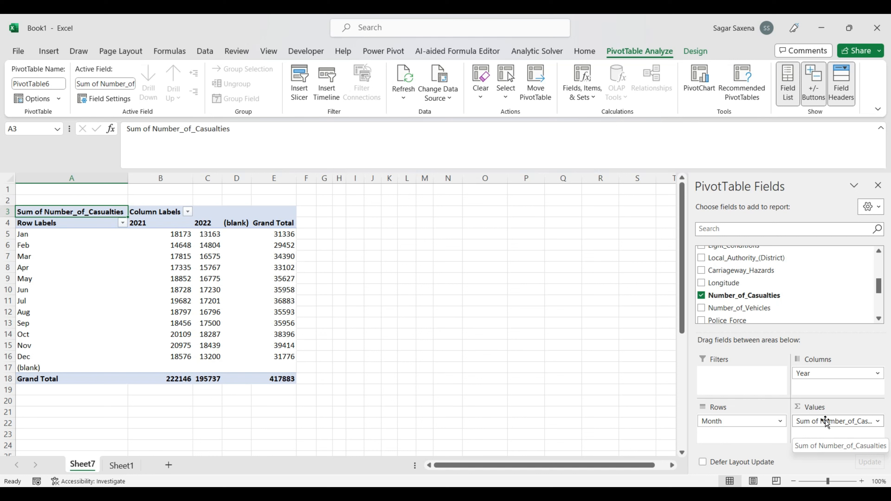
Summarize the Number_of_Casualties value field by Average
click(877, 423)
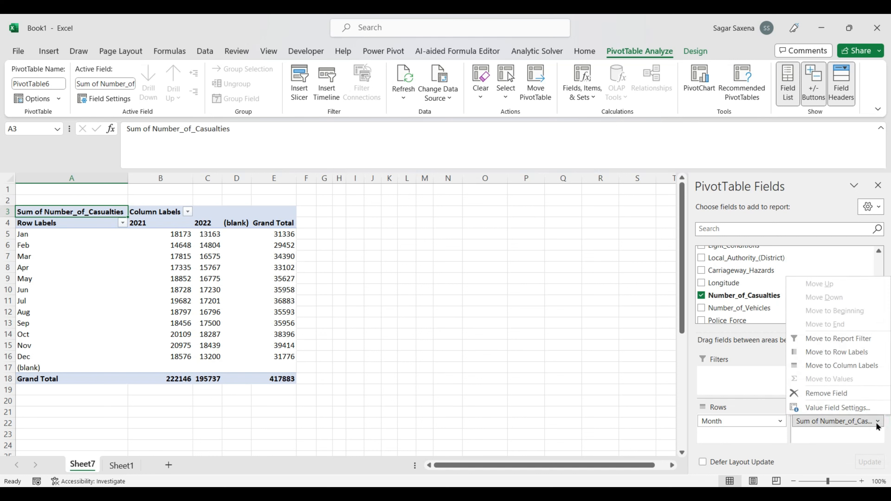
click(846, 408)
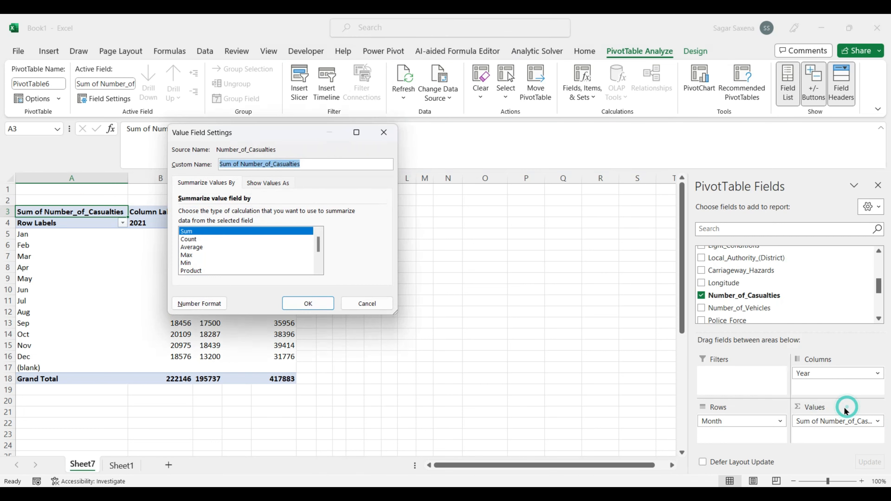
click(198, 239)
click(197, 246)
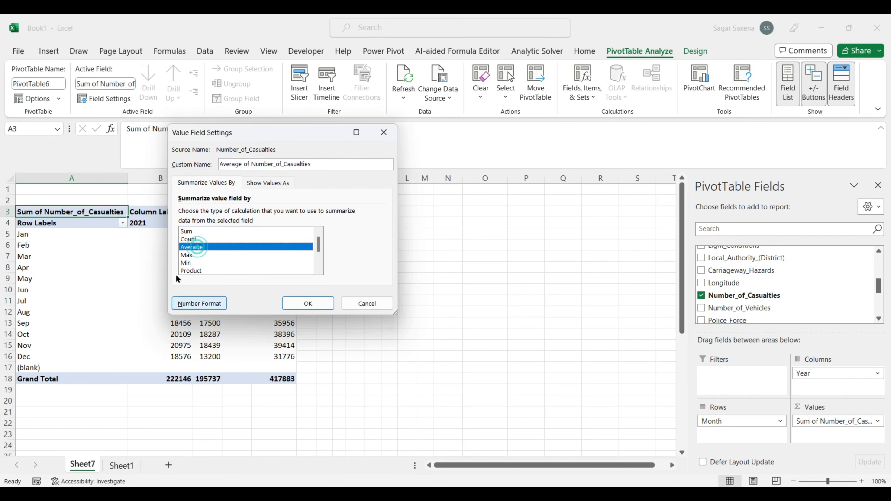
click(310, 304)
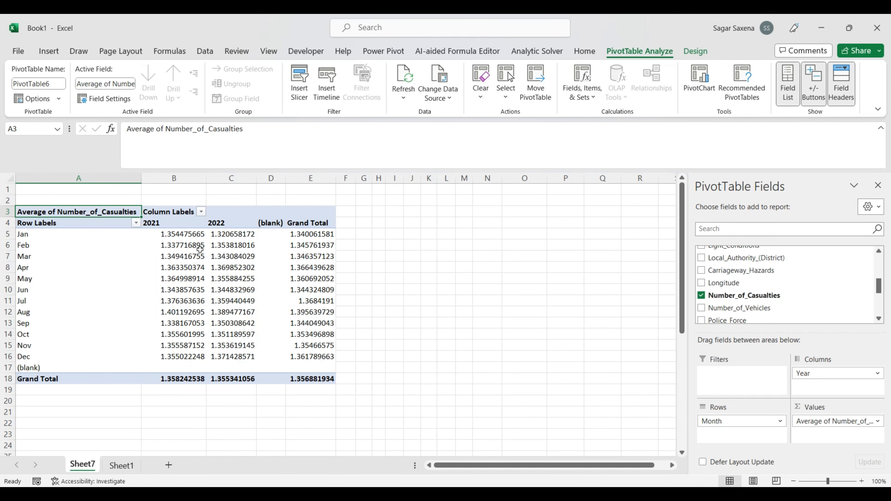
Set the Number_of_Casualties value field back to being summarized by Sum
click(878, 421)
click(877, 422)
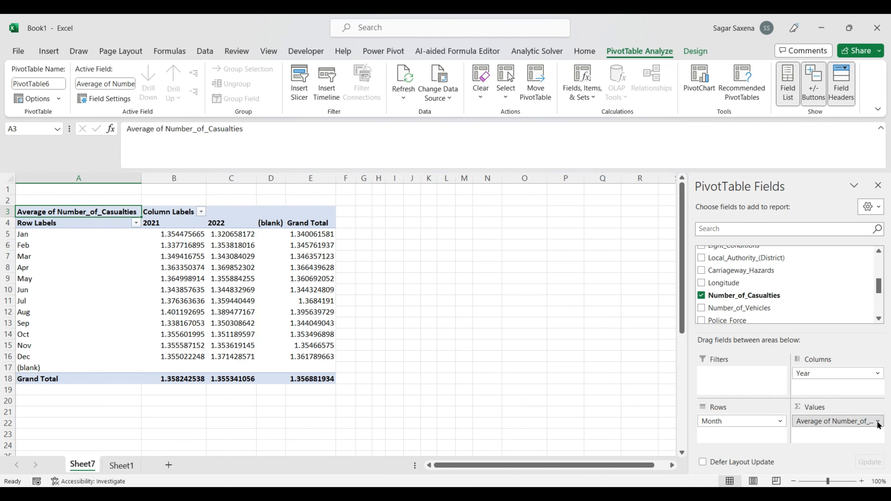
click(876, 421)
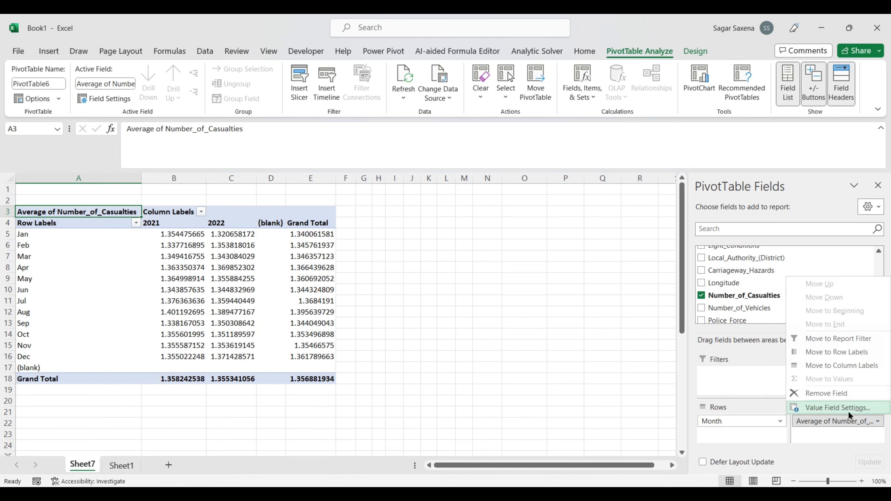
click(831, 406)
click(207, 232)
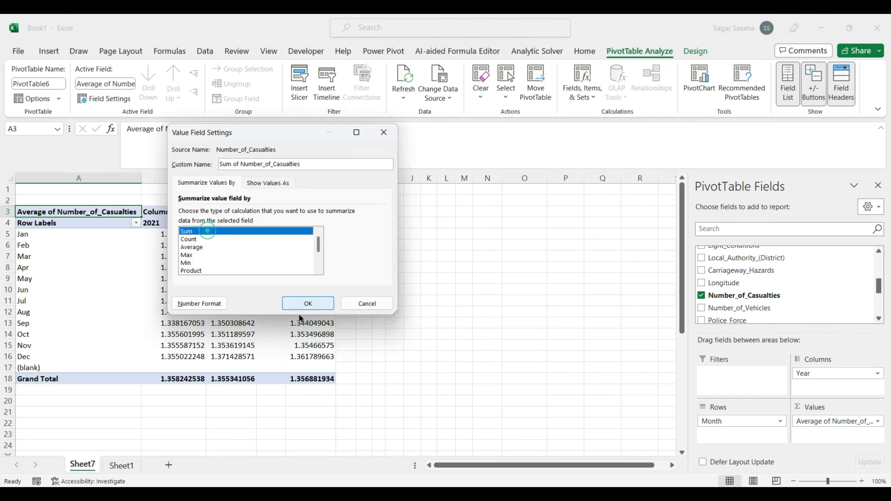
click(308, 303)
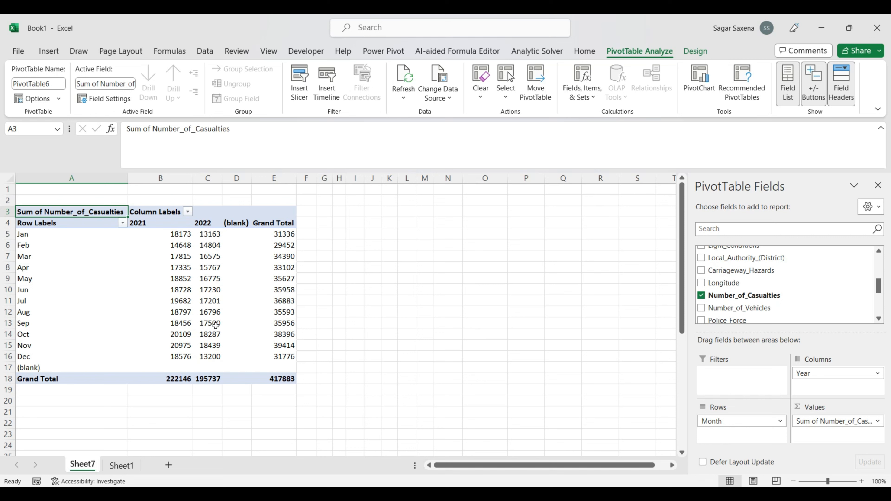
Filter the Month row labels to exclude the (blank) item
click(123, 223)
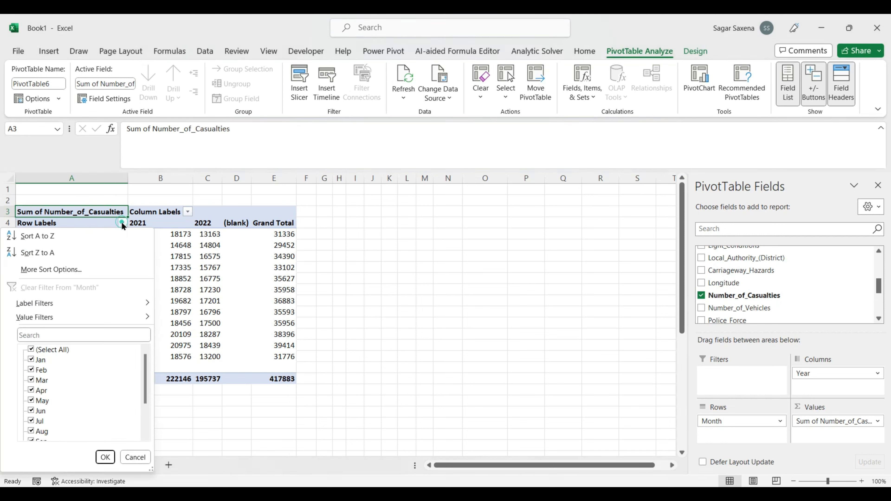
scroll(42, 405, down, 2)
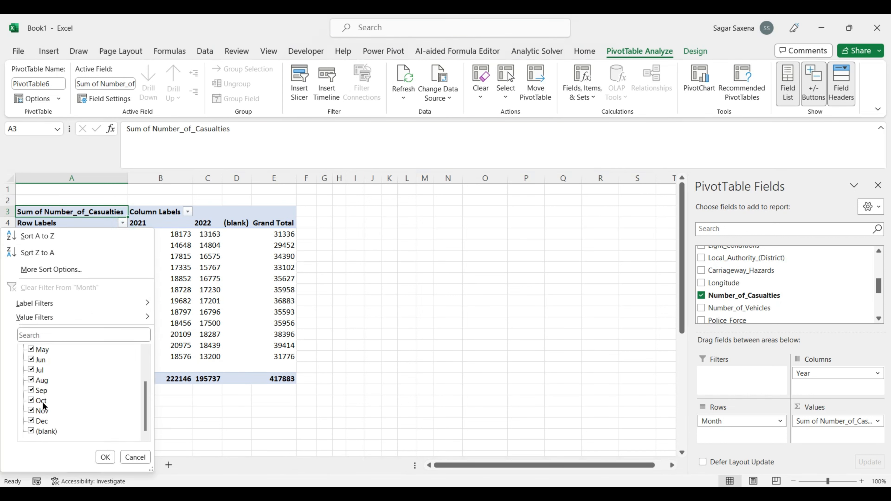
click(35, 432)
click(105, 457)
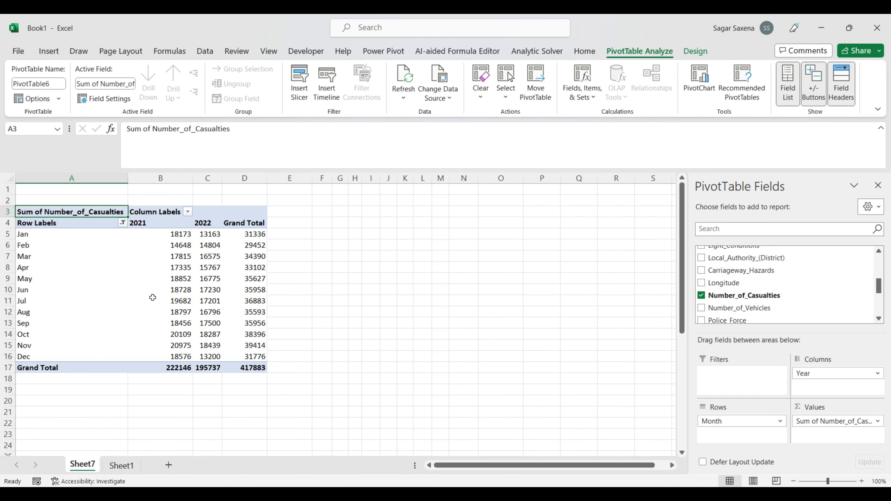
Turn off the PivotTable's grand totals for both rows and columns
mouse_move(152, 297)
drag(66, 212, 246, 367)
click(686, 53)
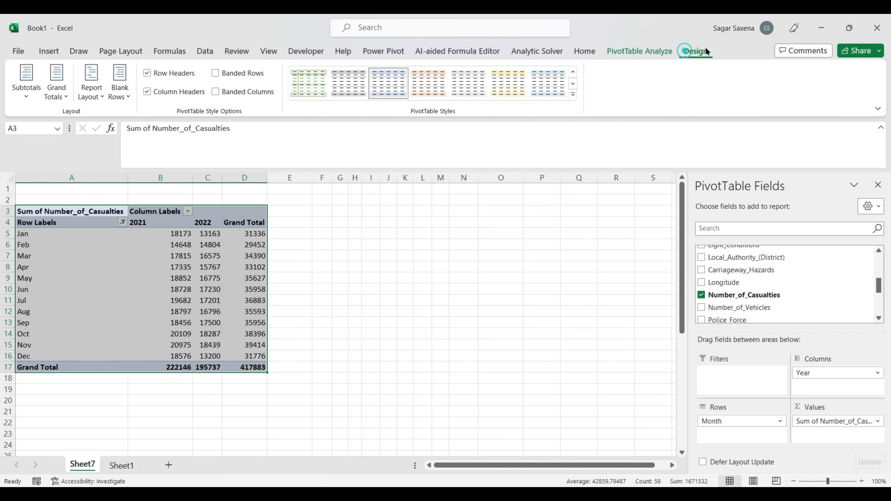
click(66, 95)
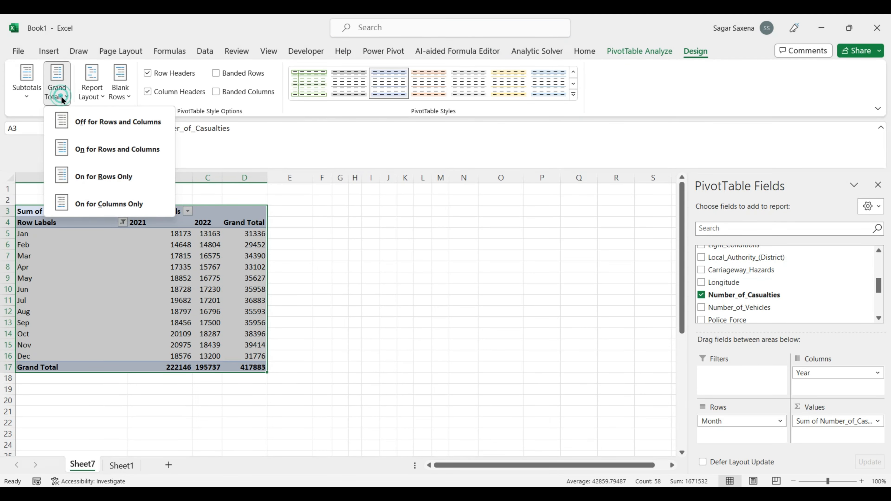
click(100, 121)
click(332, 303)
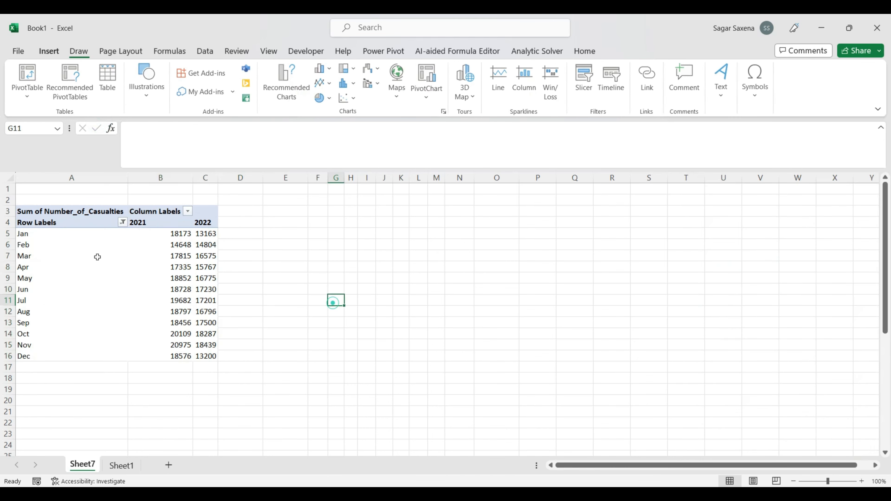
Move the Year field into the rows above Month and collapse the 2021 and 2022 groups
drag(51, 211, 203, 359)
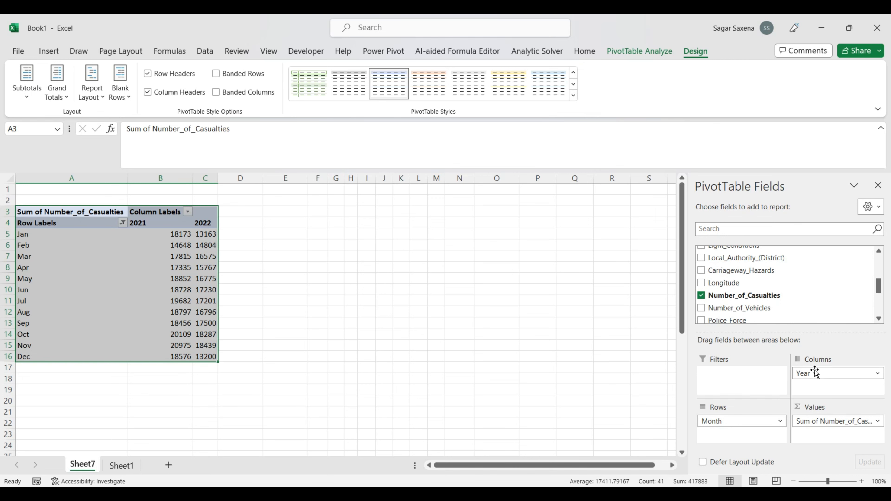
drag(816, 372, 740, 434)
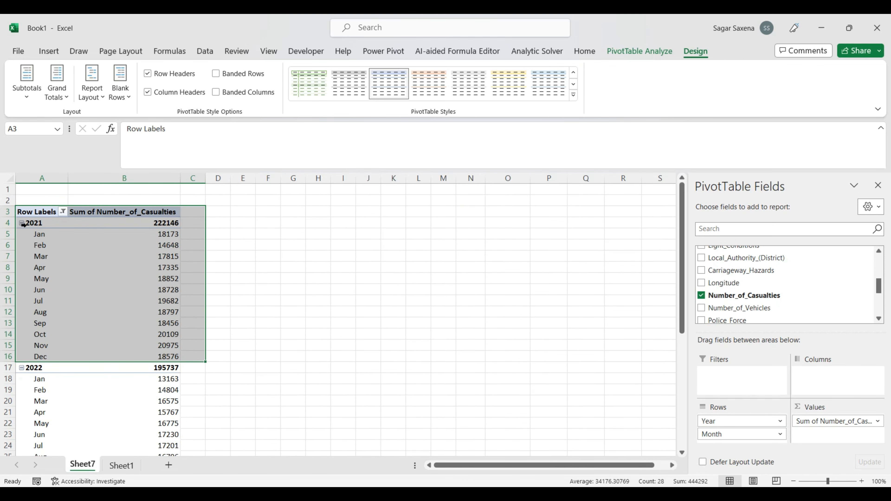
scroll(46, 242, down, 3)
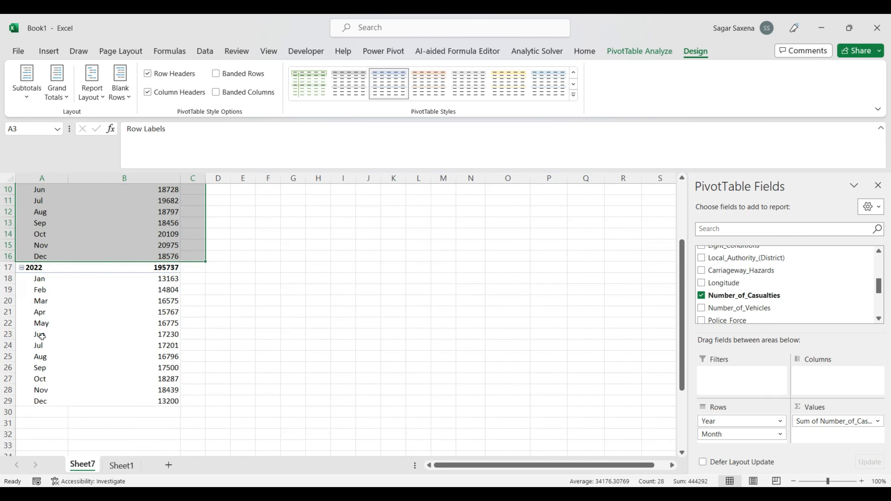
scroll(43, 338, up, 3)
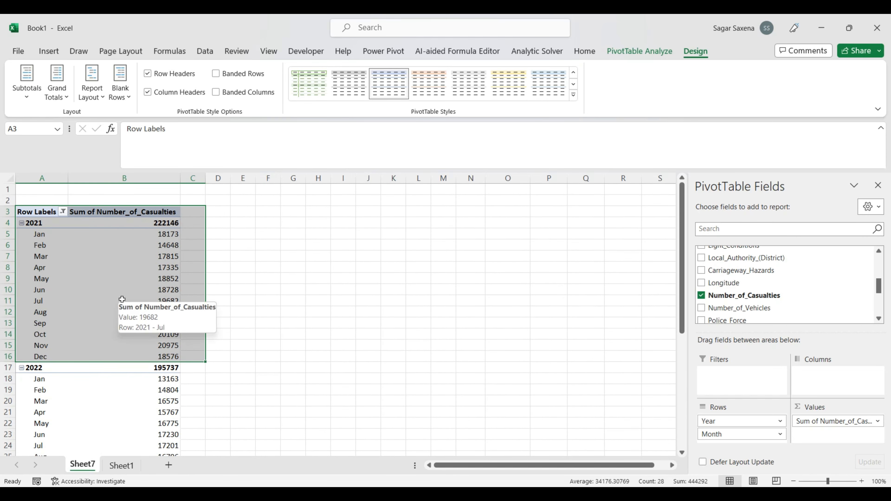
click(22, 223)
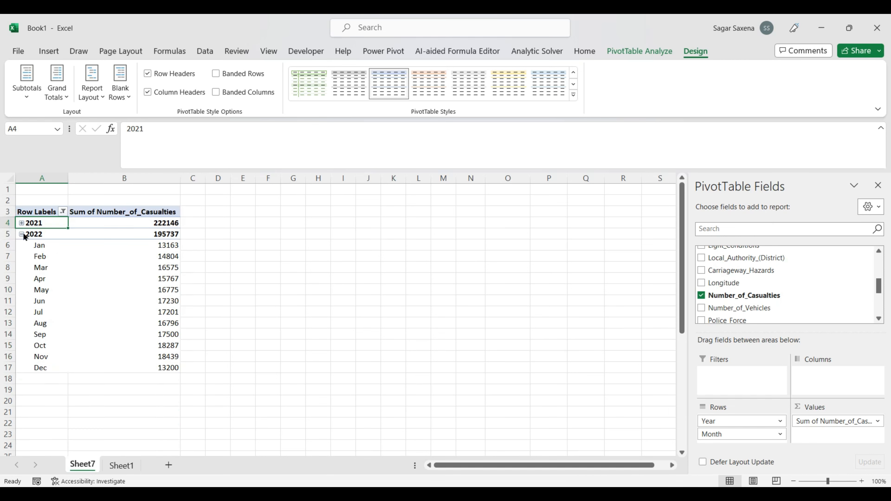
click(22, 234)
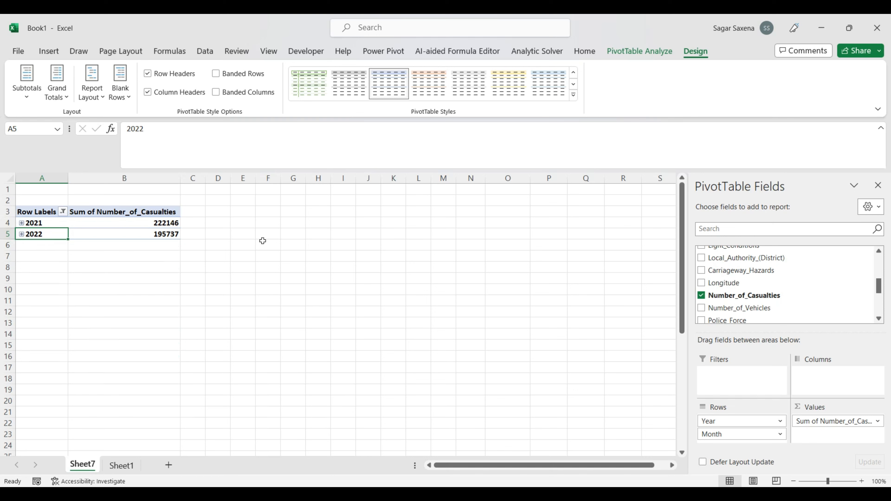
Expand the 2021 and 2022 groups and review the monthly casualty figures for both years
click(22, 223)
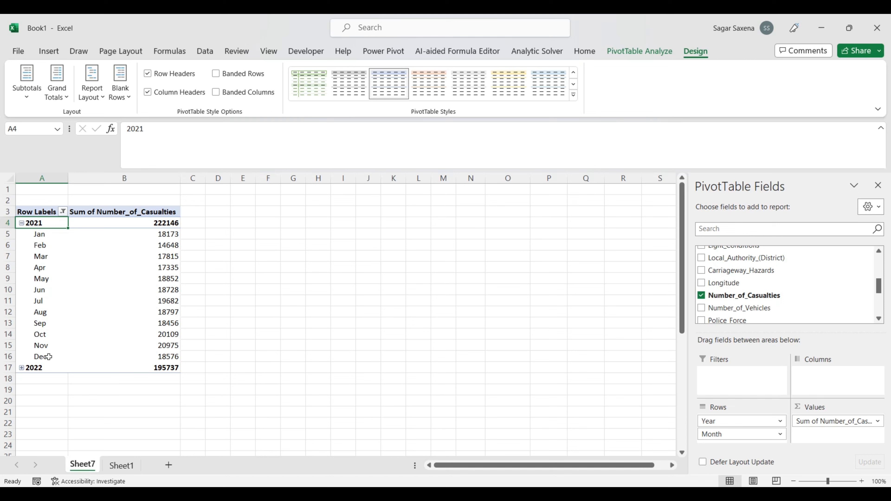
click(22, 367)
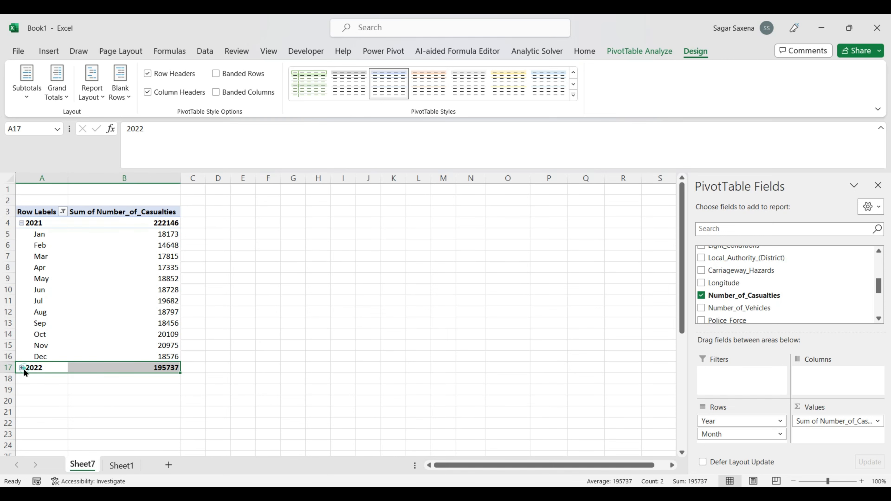
click(22, 368)
scroll(54, 415, down, 2)
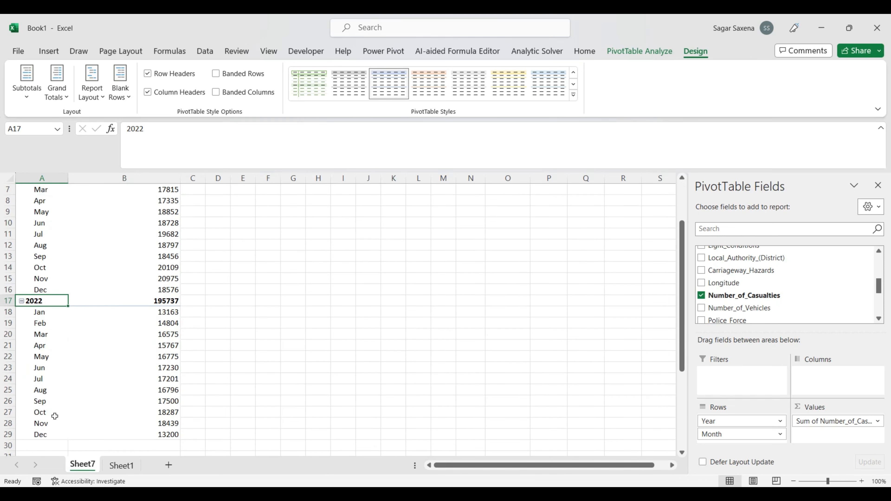
scroll(54, 416, up, 2)
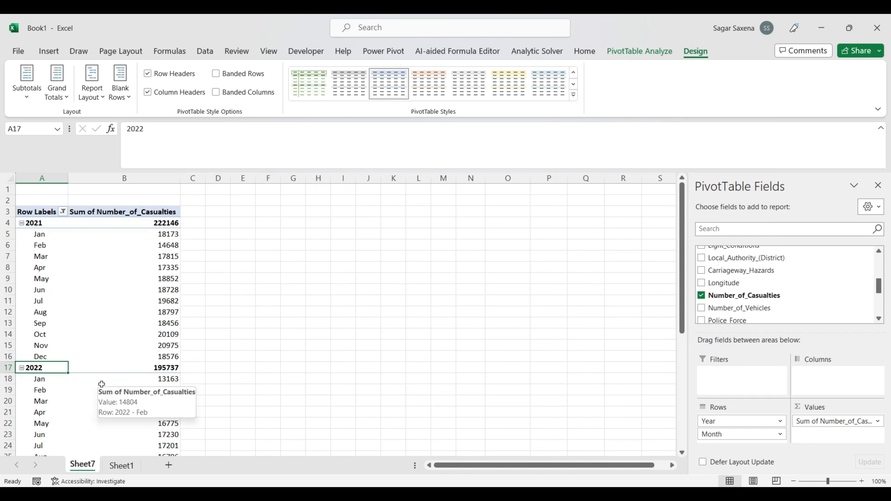
scroll(101, 312, down, 6)
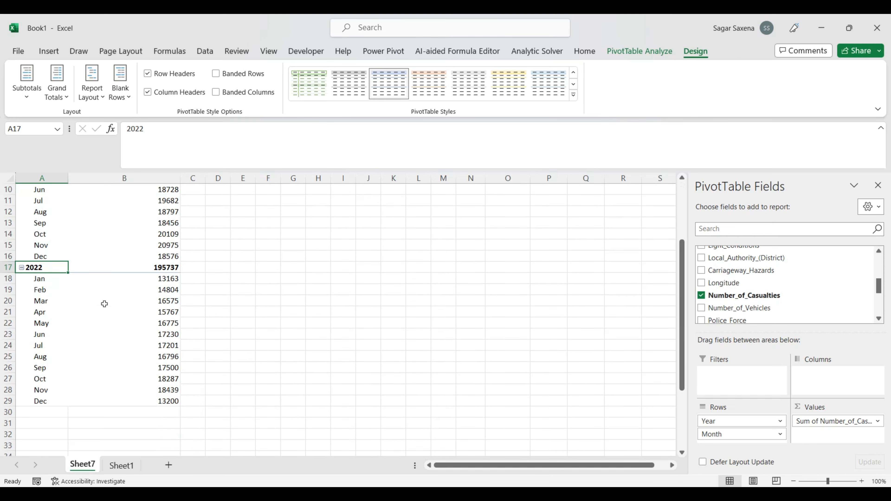
scroll(105, 304, up, 4)
scroll(104, 304, up, 2)
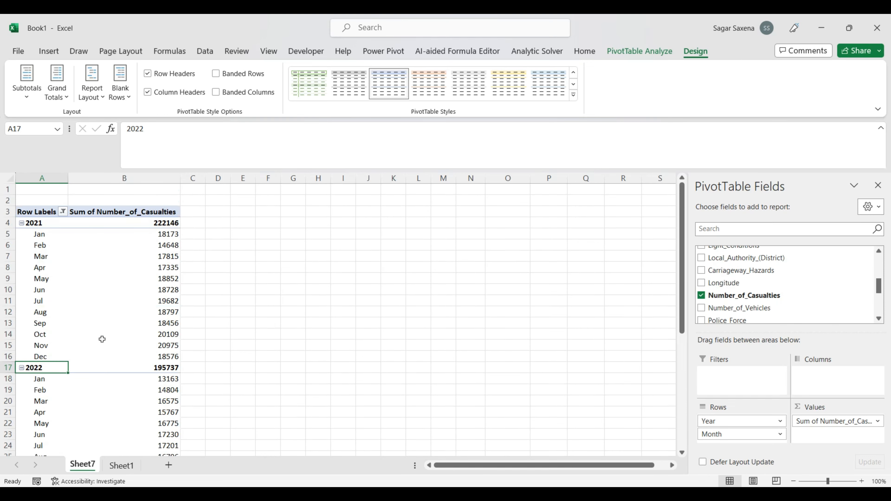
Create another PivotTable on a new worksheet from the accident data range on Sheet1
click(135, 469)
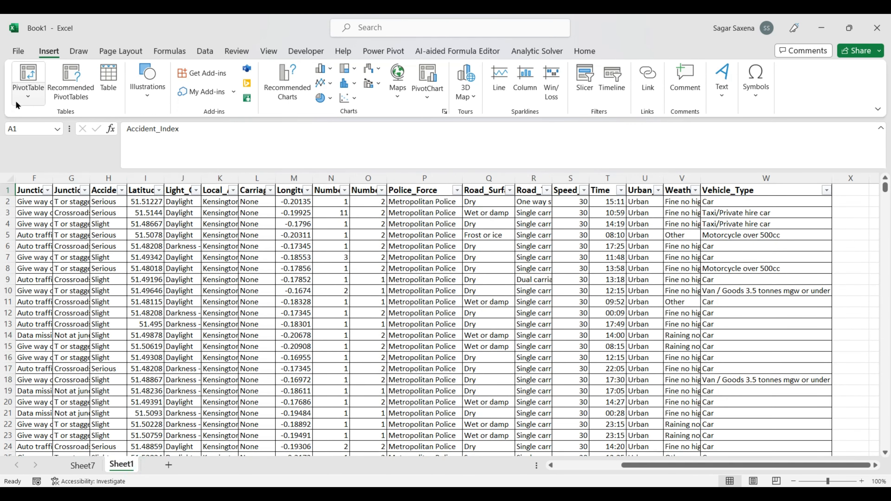
click(25, 98)
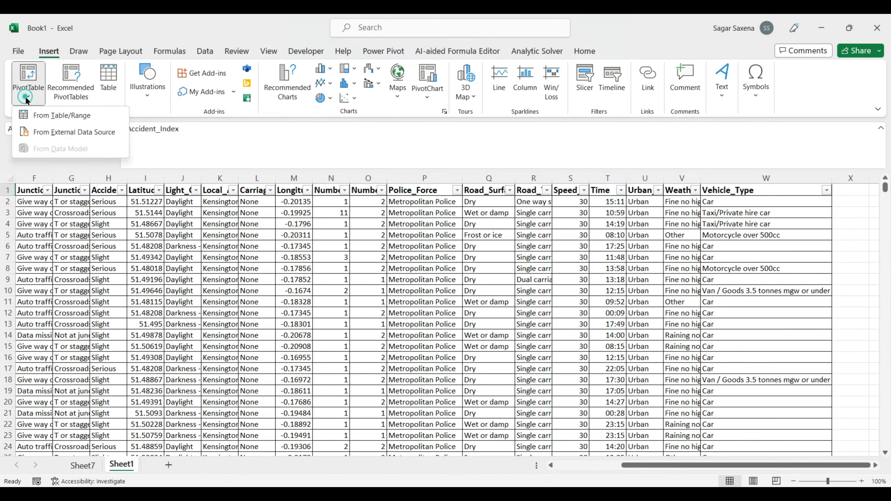
click(55, 116)
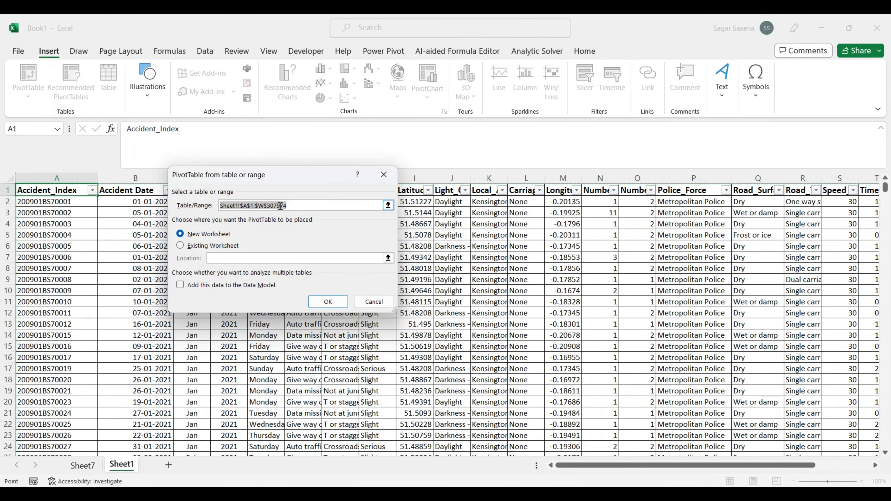
click(337, 305)
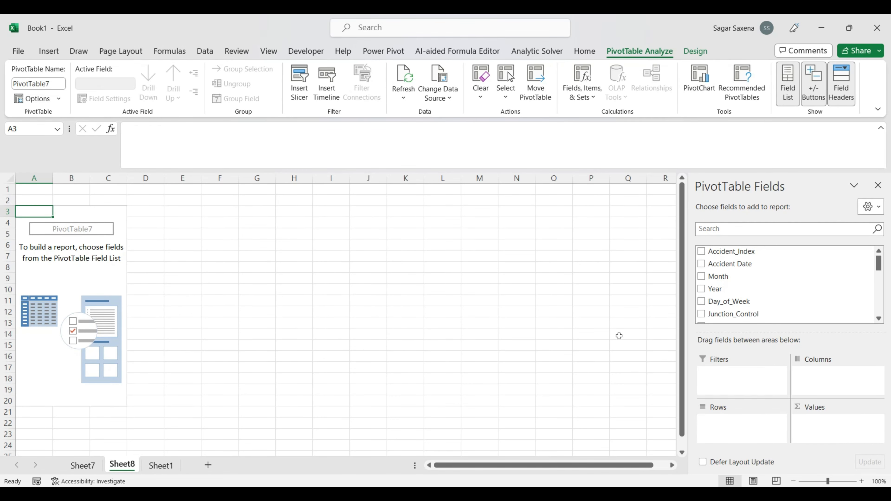
Add Number_of_Casualties as the summed value and Road_Surface_Conditions as the row field
drag(878, 262, 879, 293)
click(700, 276)
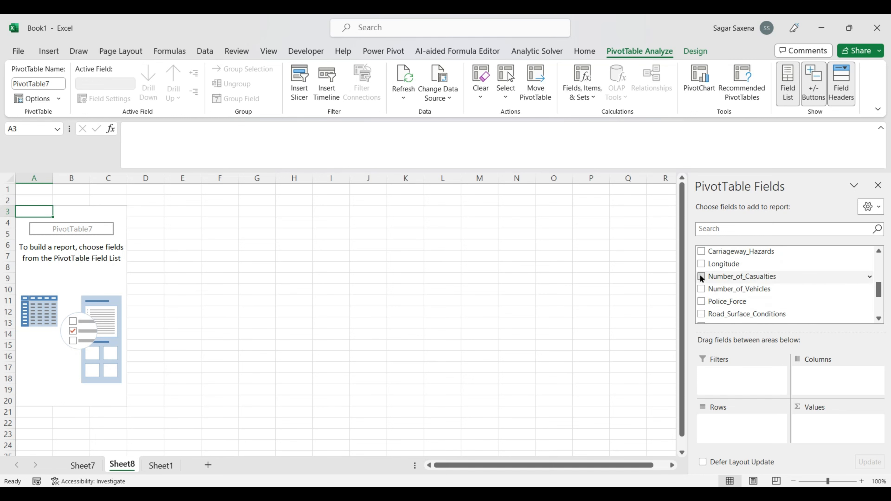
drag(878, 290, 879, 300)
click(701, 277)
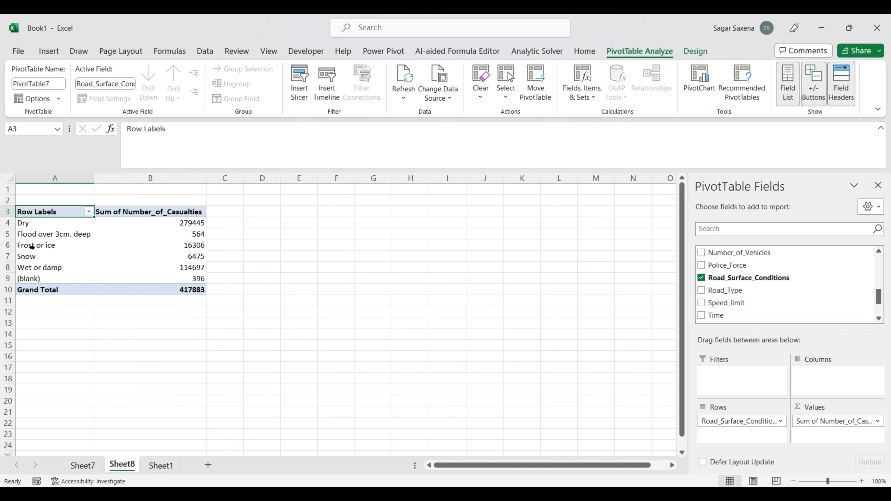
click(49, 223)
click(52, 233)
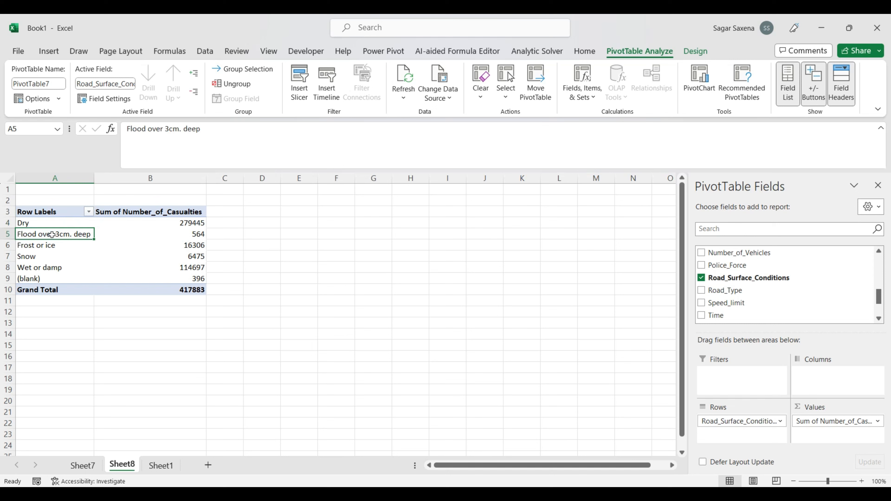
click(64, 249)
click(60, 247)
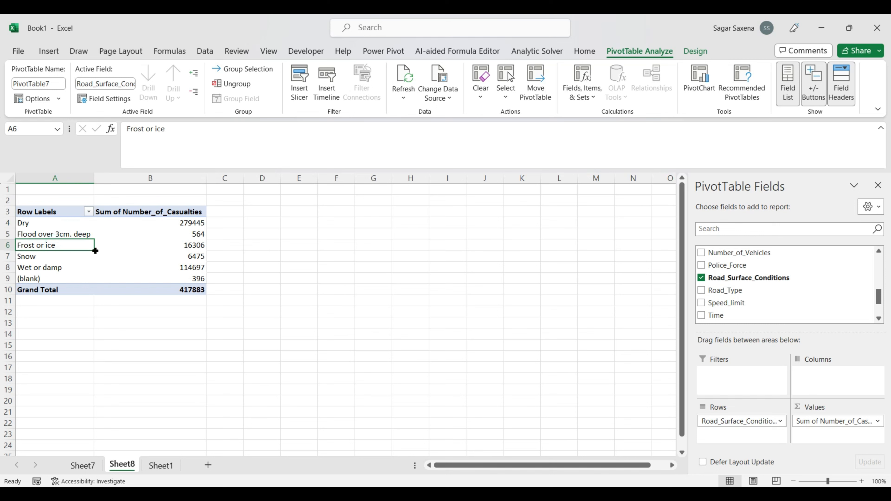
Filter the Road_Surface_Conditions row labels to exclude the (blank) item
click(89, 211)
click(33, 398)
click(111, 442)
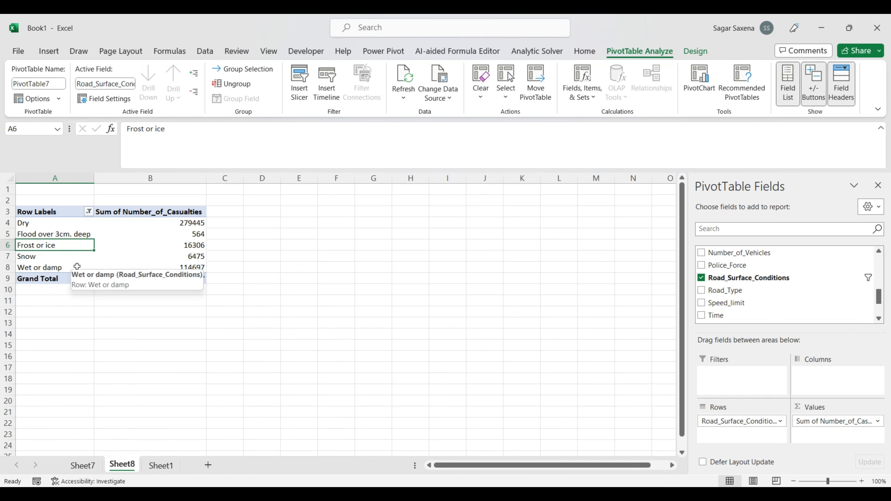
drag(49, 224, 45, 265)
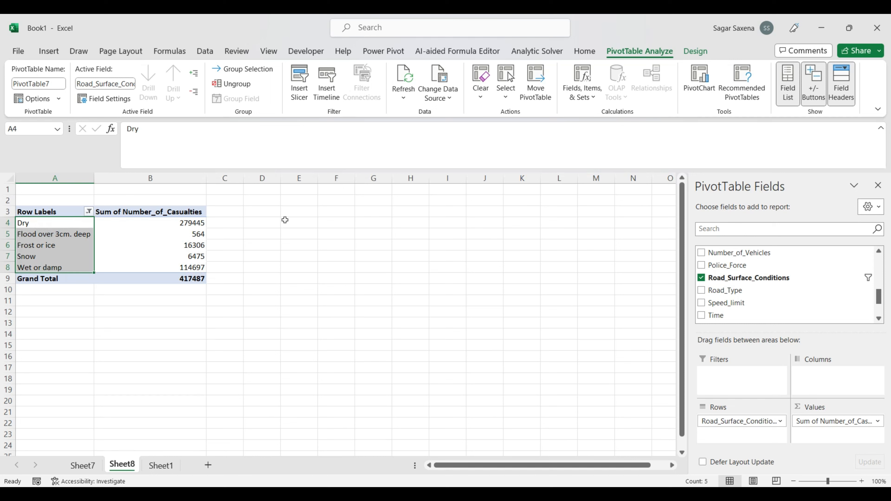
click(34, 223)
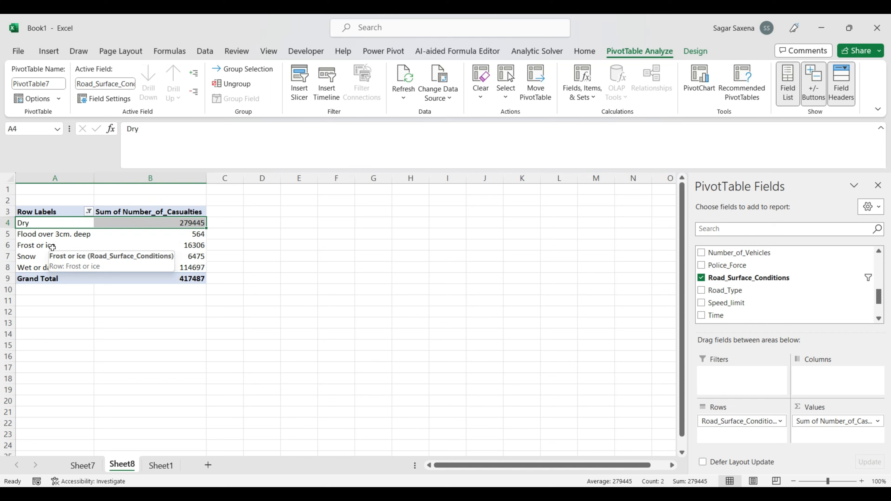
click(66, 233)
Insert a calculated item named Dry Condition in Road_Surface_Conditions that adds the Dry and Wet or damp items
drag(58, 210, 189, 277)
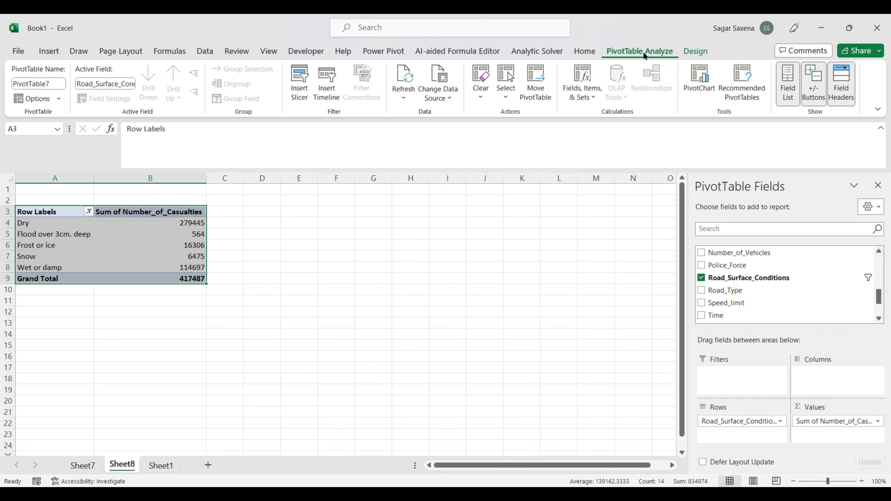
click(586, 96)
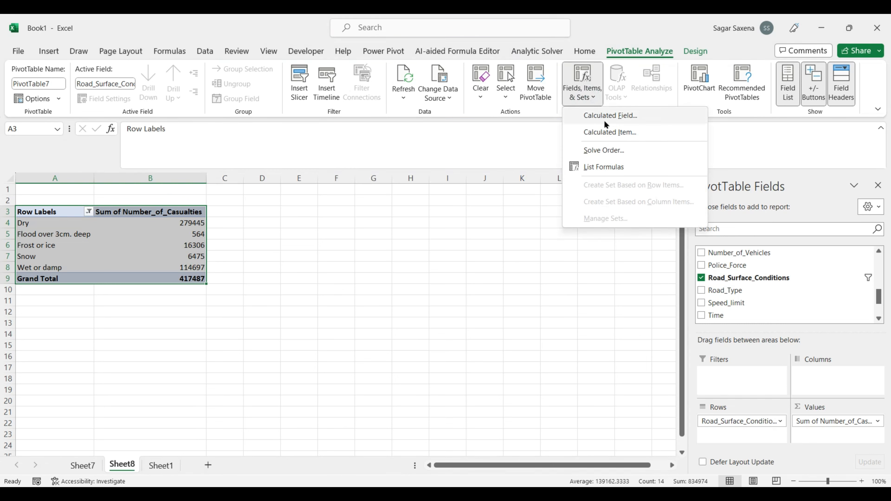
click(607, 132)
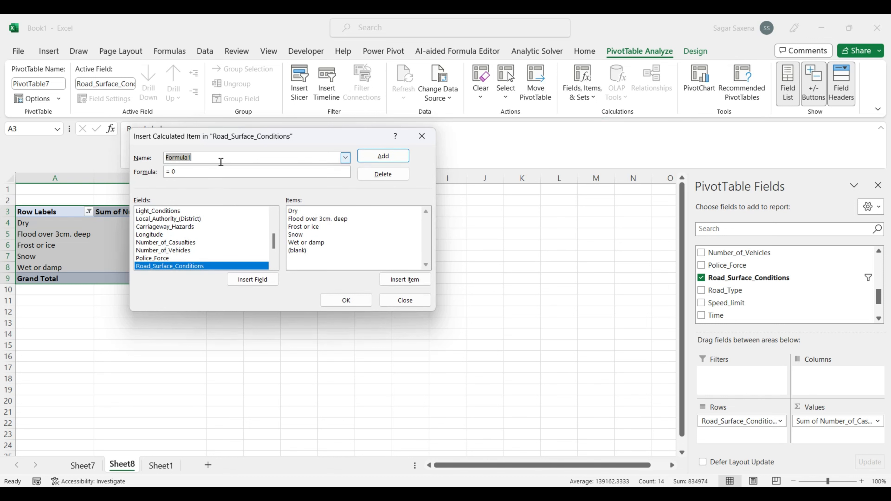
key(BackSpace)
text(Dry Condition)
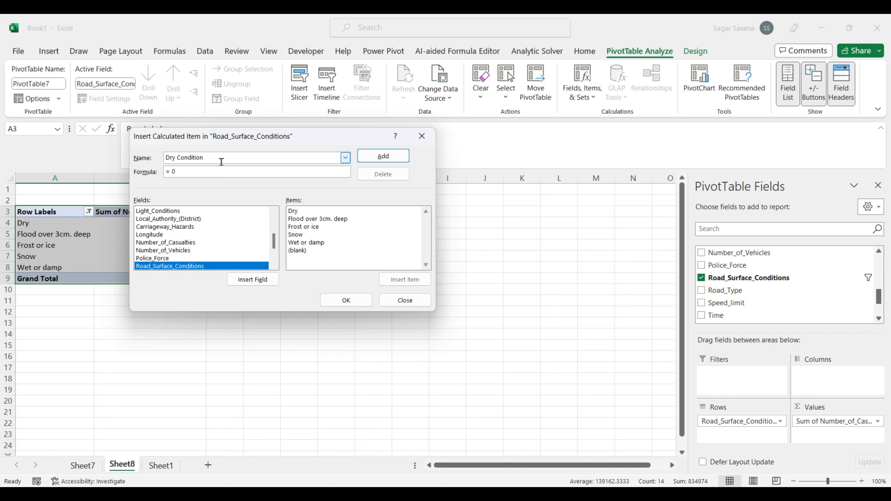
click(199, 172)
key(BackSpace)
double_click(295, 210)
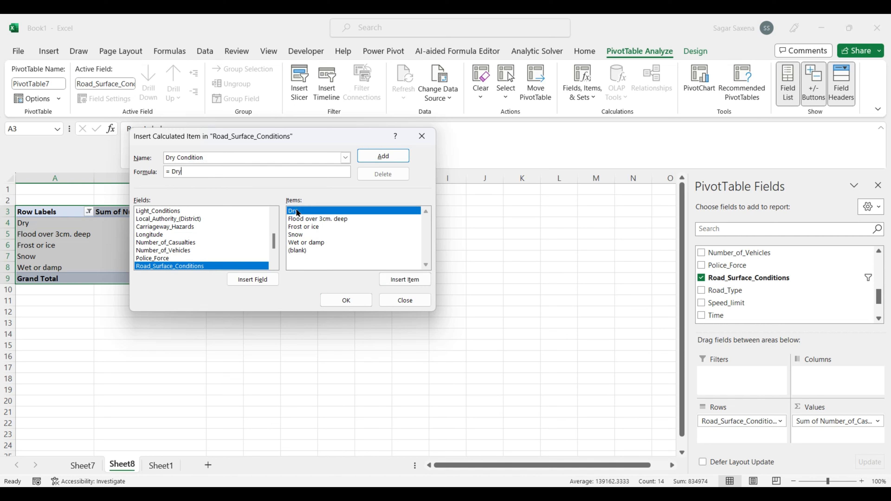
text(+)
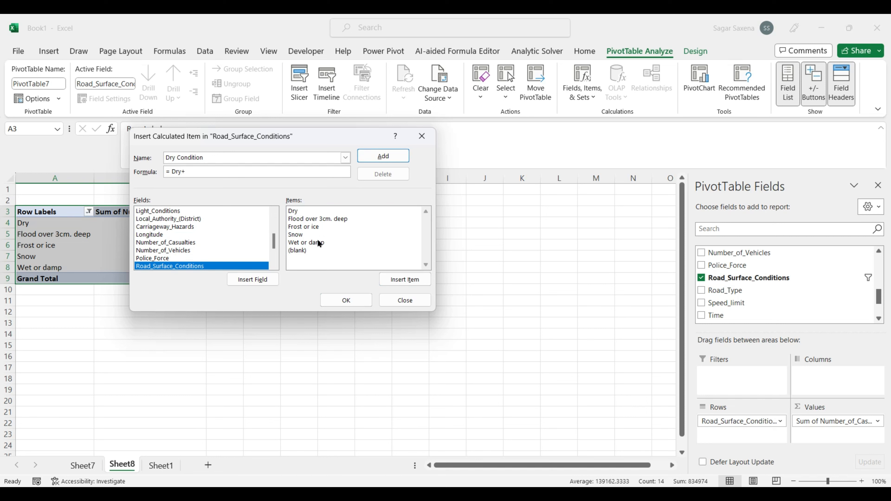
double_click(309, 242)
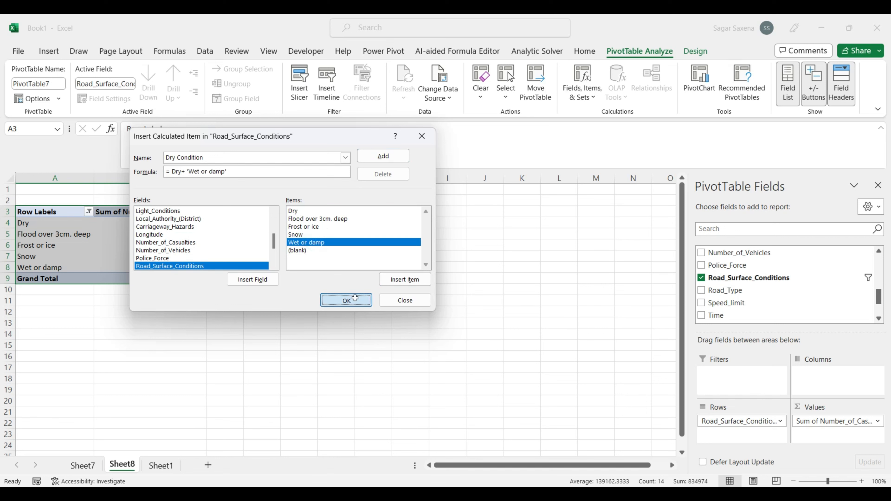
click(355, 299)
click(39, 279)
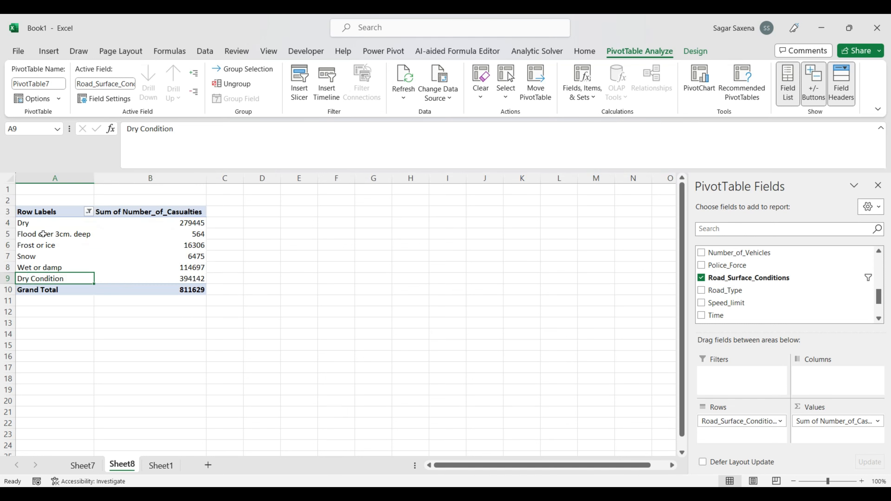
Filter the row labels to hide the original Dry and Wet or damp items
click(89, 212)
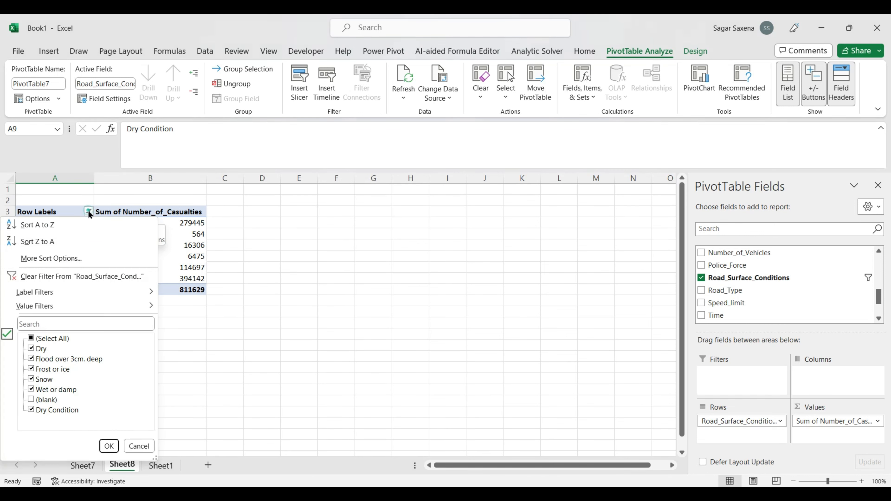
click(31, 349)
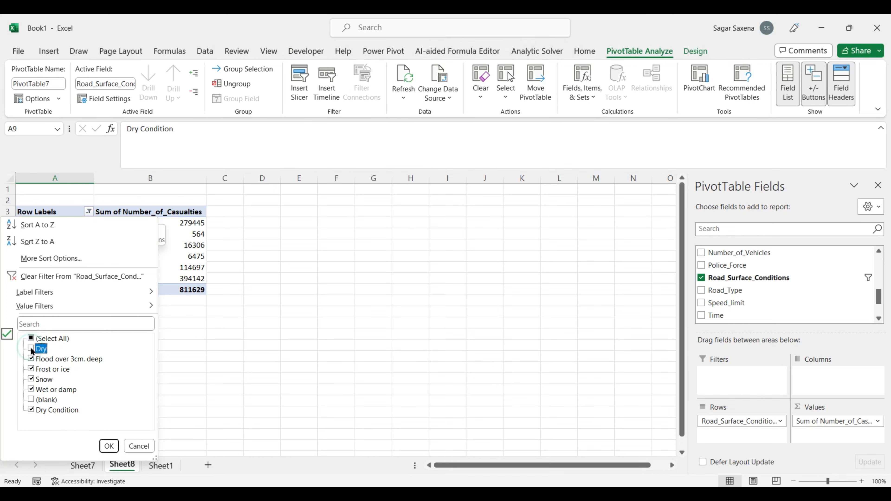
click(31, 389)
click(109, 446)
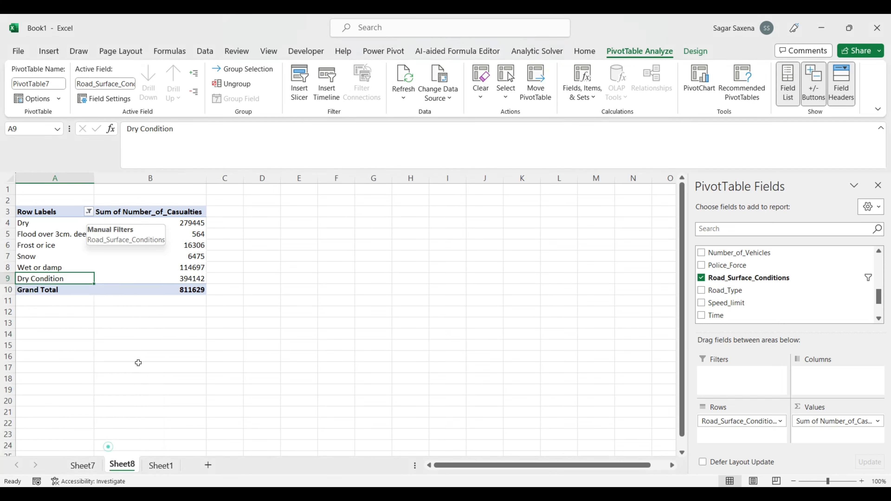
click(55, 257)
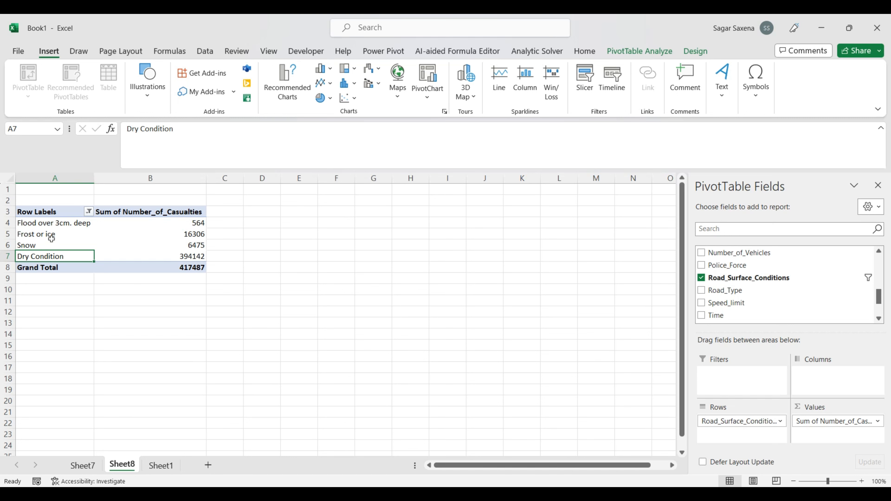
Insert a calculated item named Snow condition in Road_Surface_Conditions that adds the Snow and Frost or ice items
drag(56, 217, 165, 268)
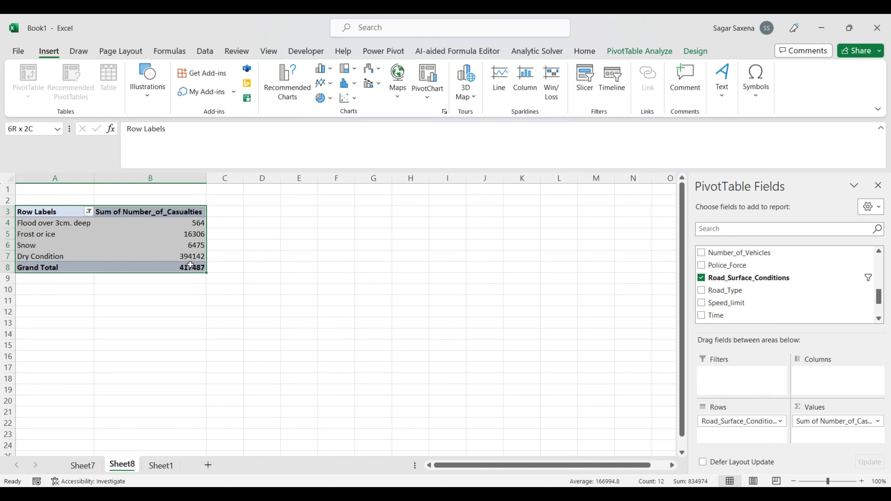
click(641, 52)
click(579, 92)
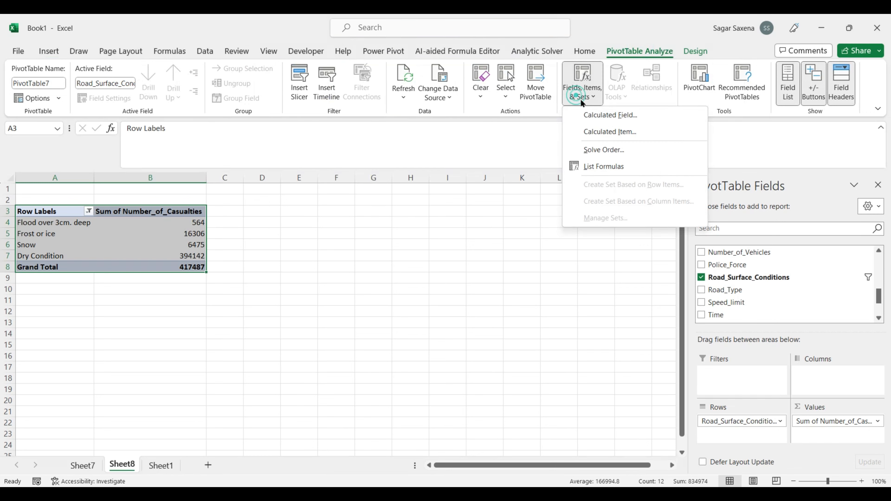
click(618, 130)
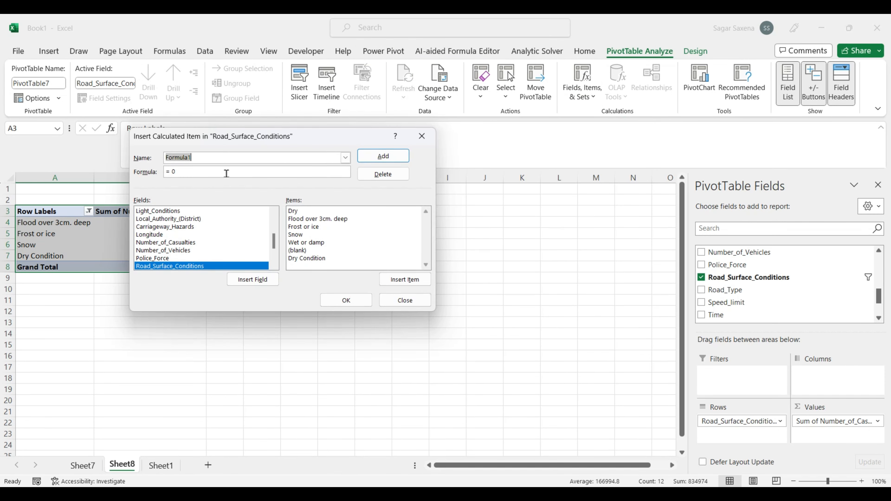
key(BackSpace)
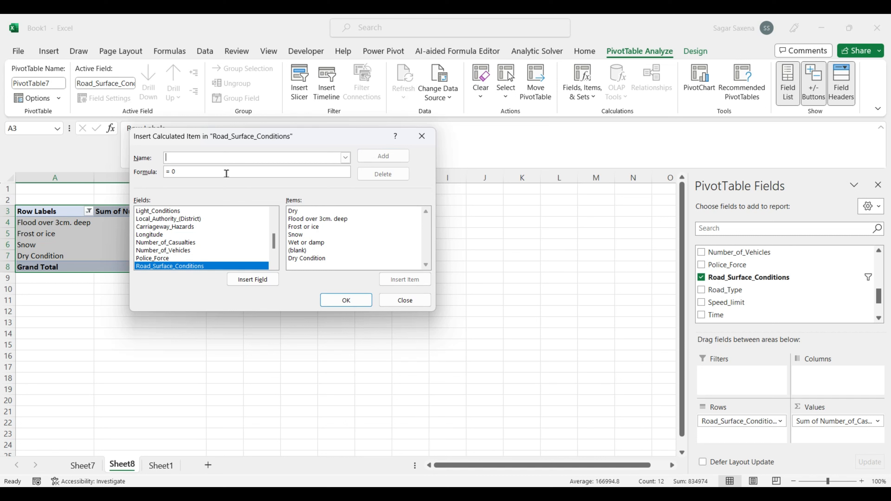
text(Snoe)
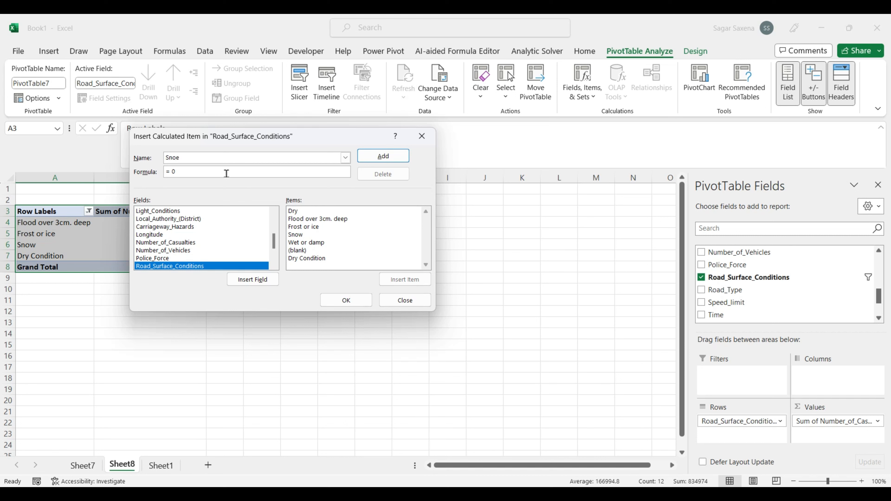
key(BackSpace)
text(w condition)
click(226, 173)
key(BackSpace)
double_click(302, 235)
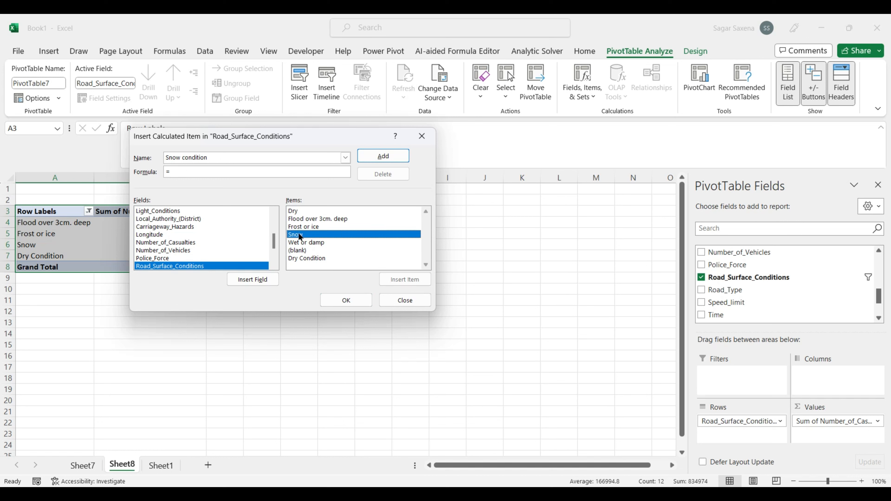
text(+)
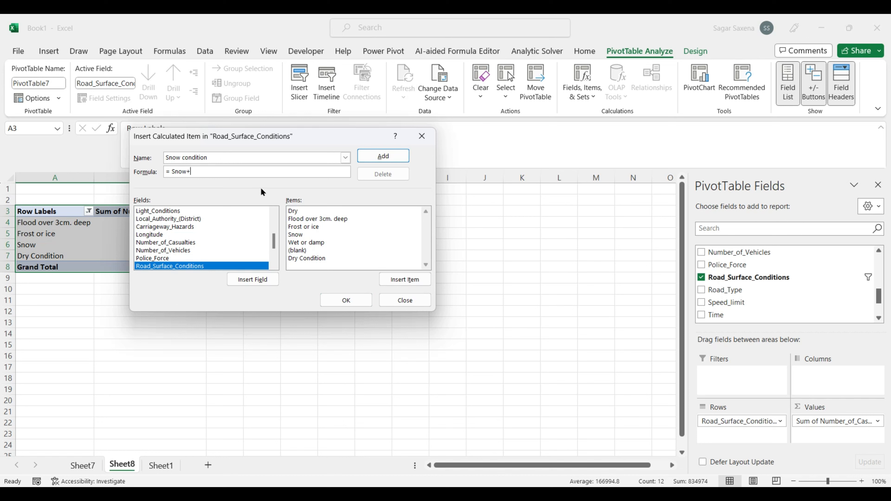
double_click(316, 227)
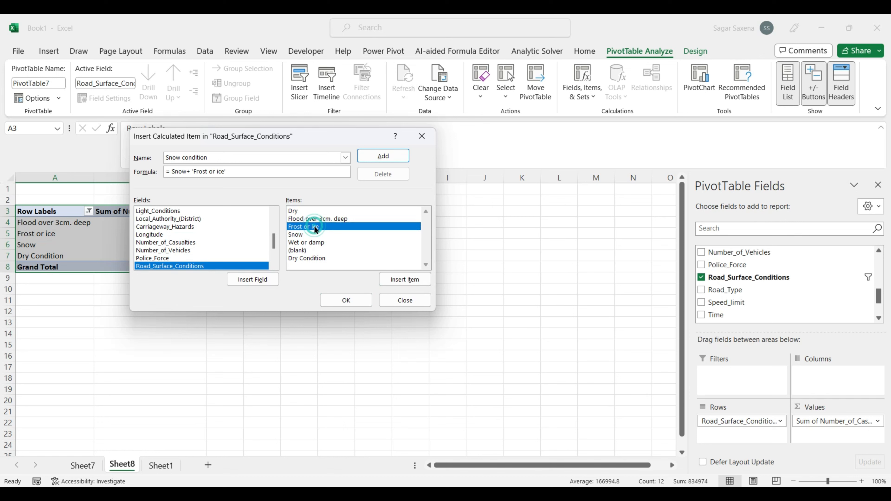
click(346, 300)
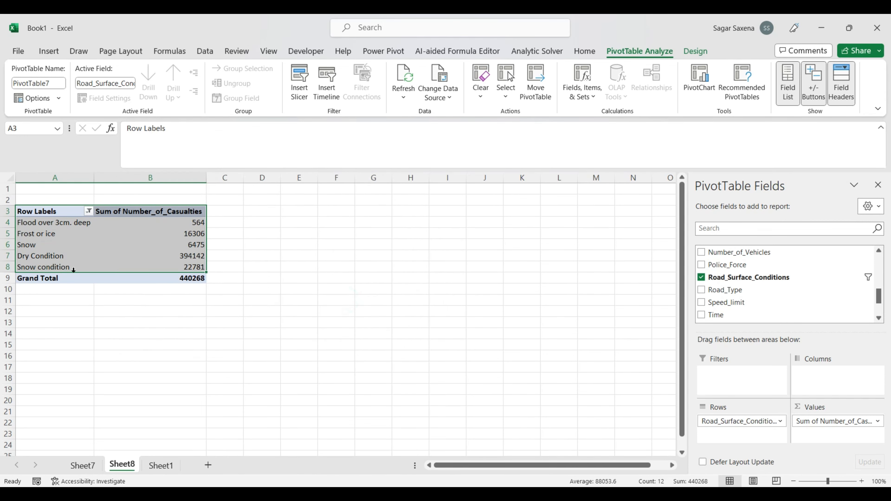
Filter the row labels to hide the original Frost or ice and Snow items
click(88, 210)
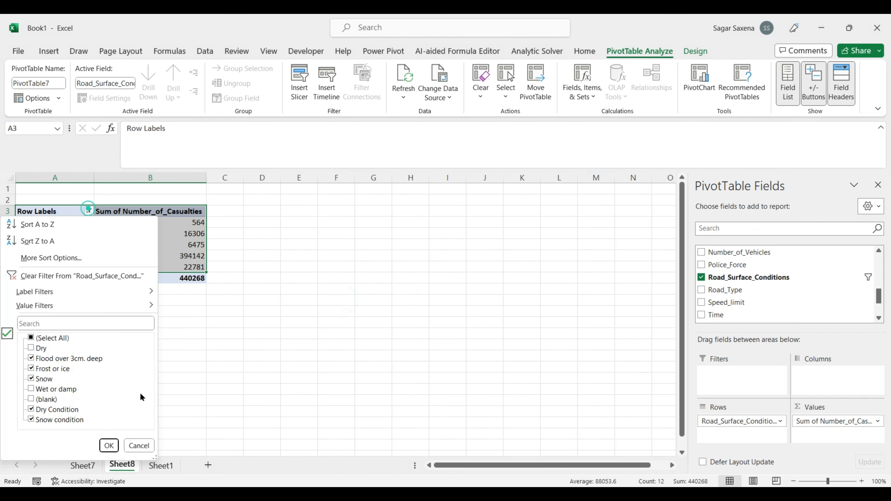
click(31, 369)
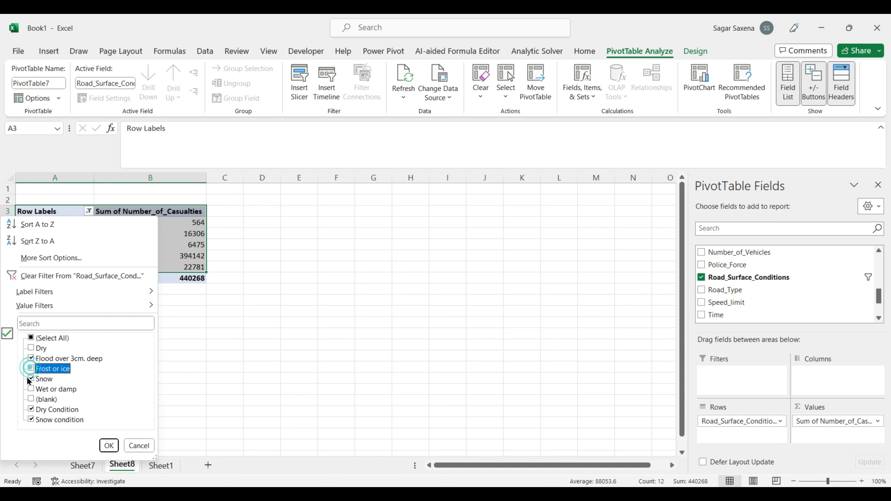
click(31, 378)
click(109, 445)
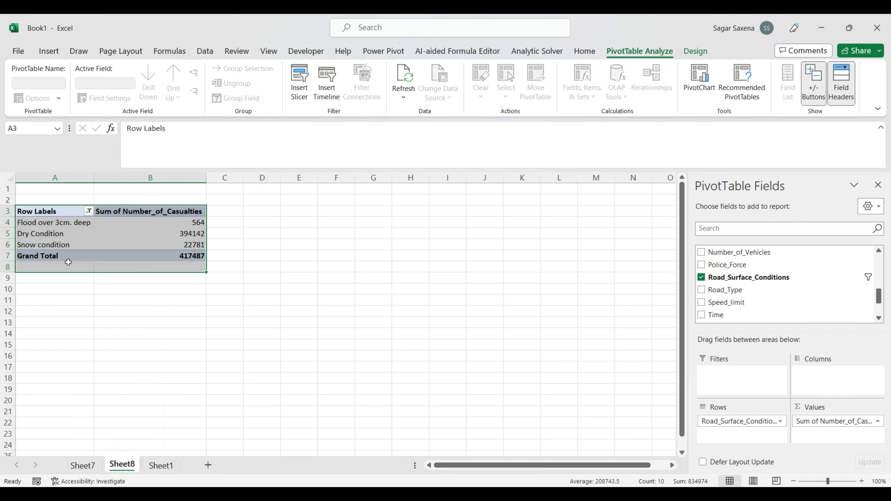
drag(62, 244, 64, 225)
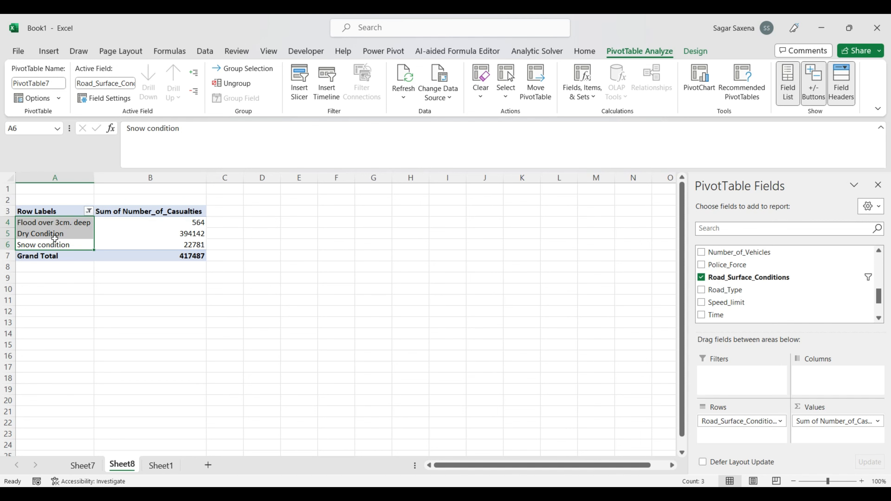
click(85, 266)
Turn off the PivotTable's grand totals for rows and columns
click(79, 211)
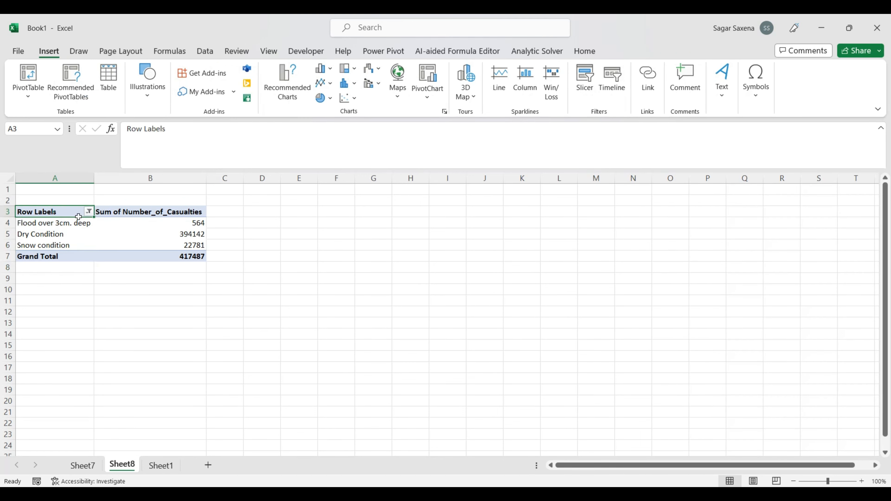
key(ctrl+a)
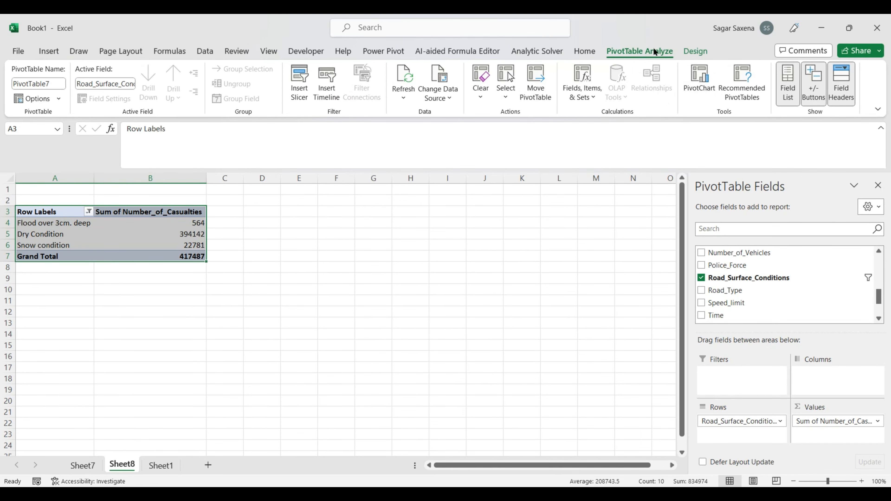
click(695, 51)
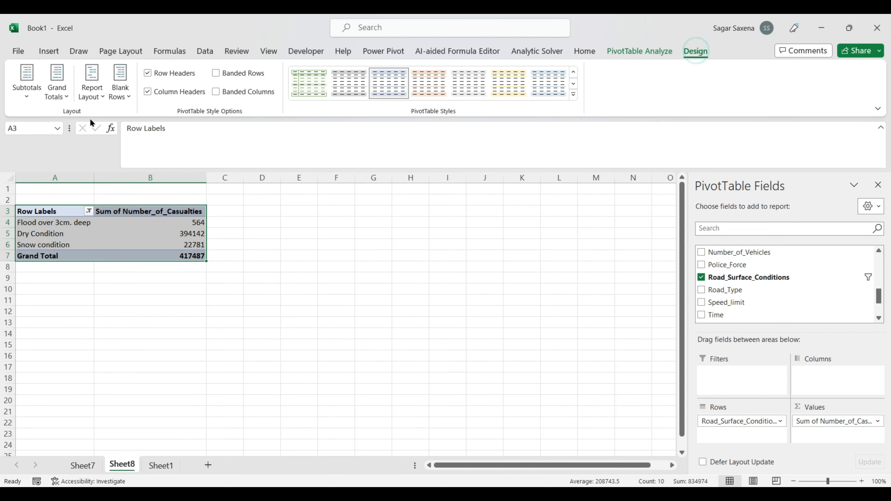
click(56, 88)
click(102, 121)
click(70, 271)
Insert a pie PivotChart of casualties by road surface condition and cut it from the sheet
drag(35, 211, 182, 245)
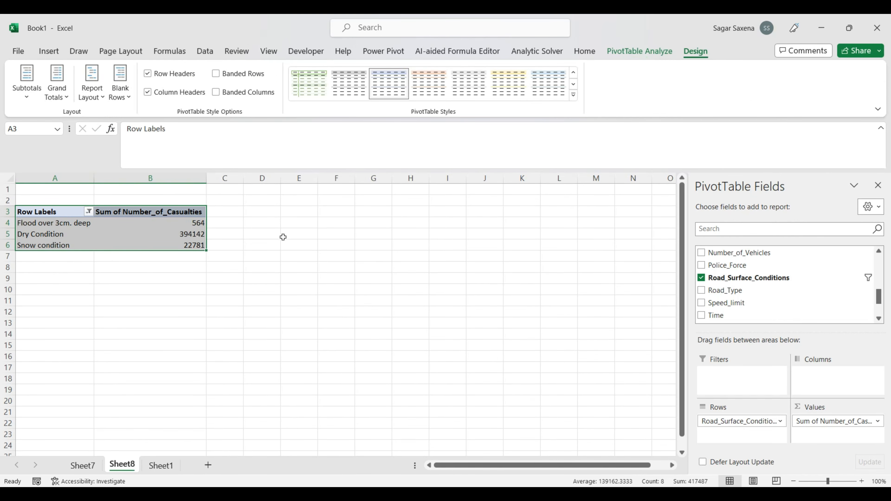
click(642, 51)
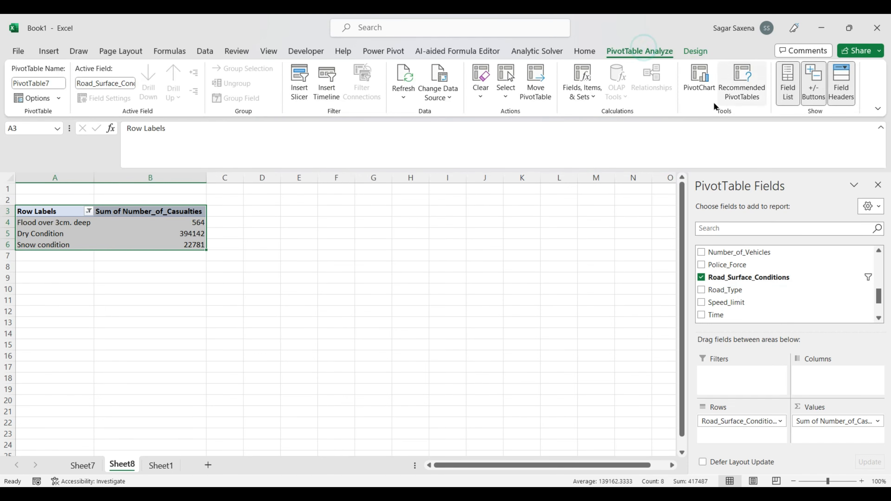
click(49, 52)
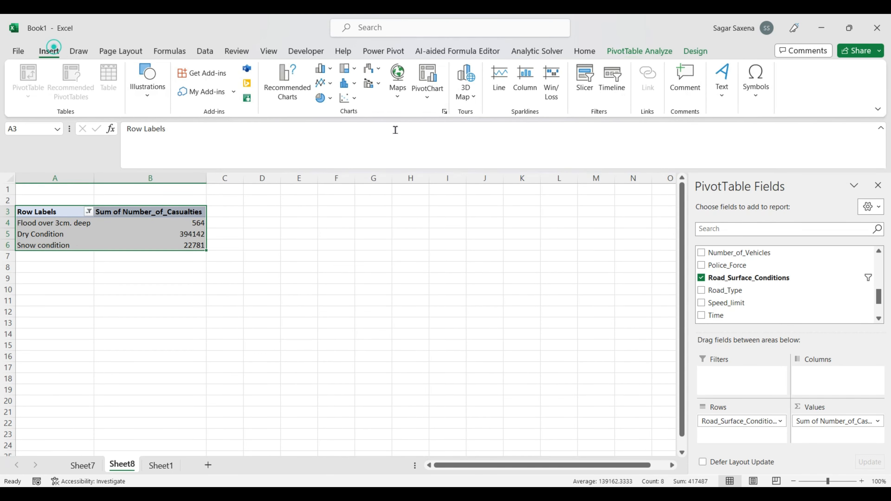
click(640, 51)
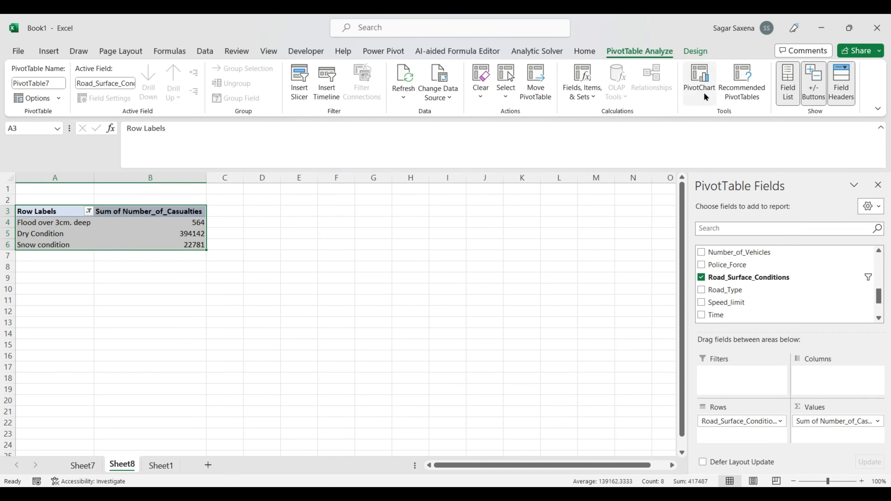
click(701, 84)
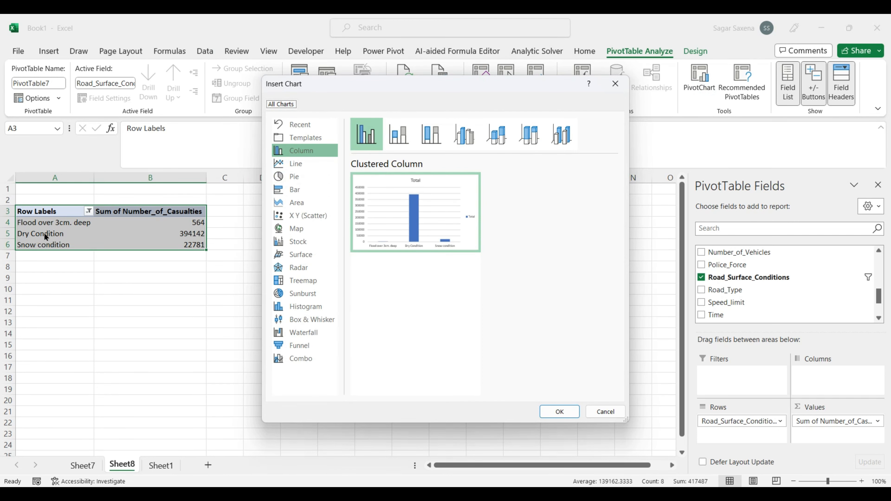
click(303, 177)
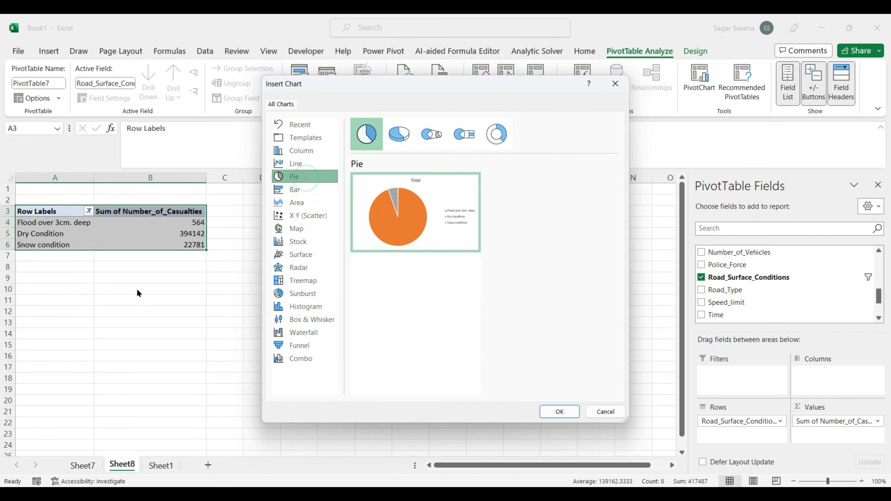
click(557, 411)
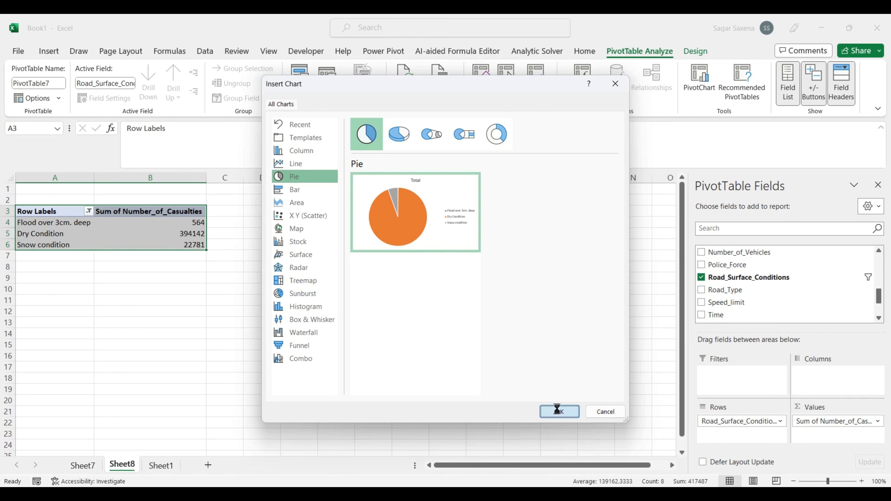
drag(401, 247, 454, 230)
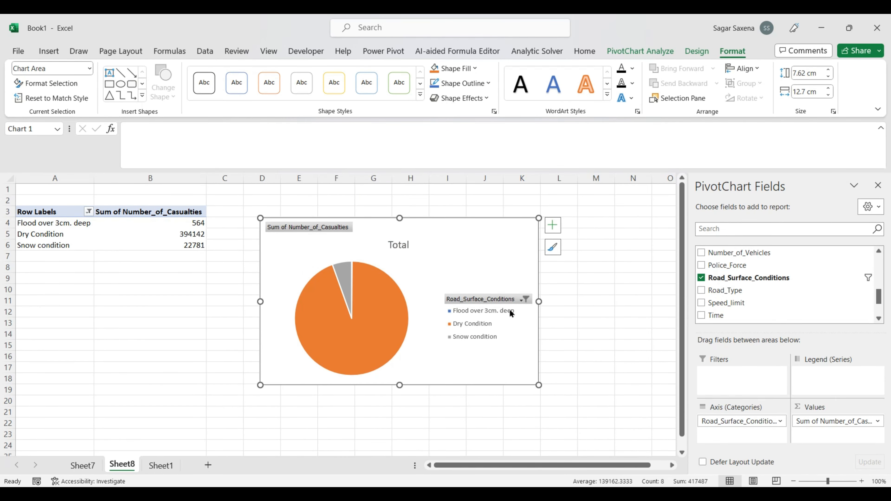
right_click(473, 227)
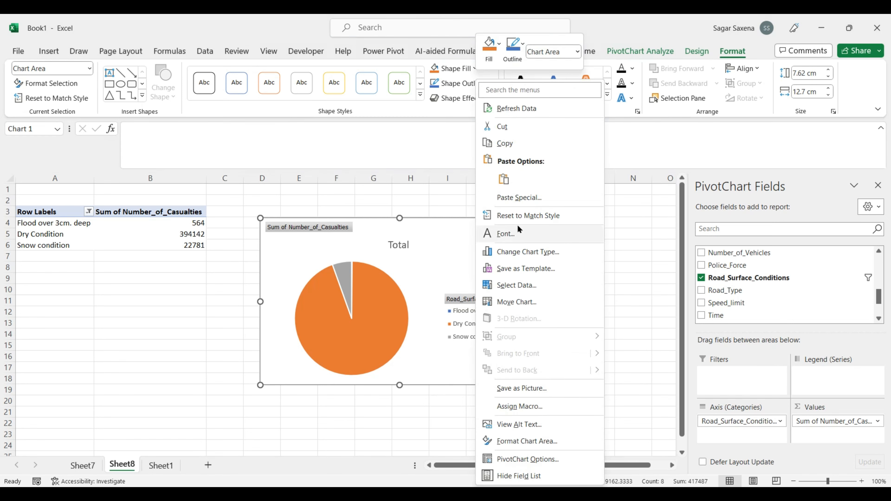
click(519, 130)
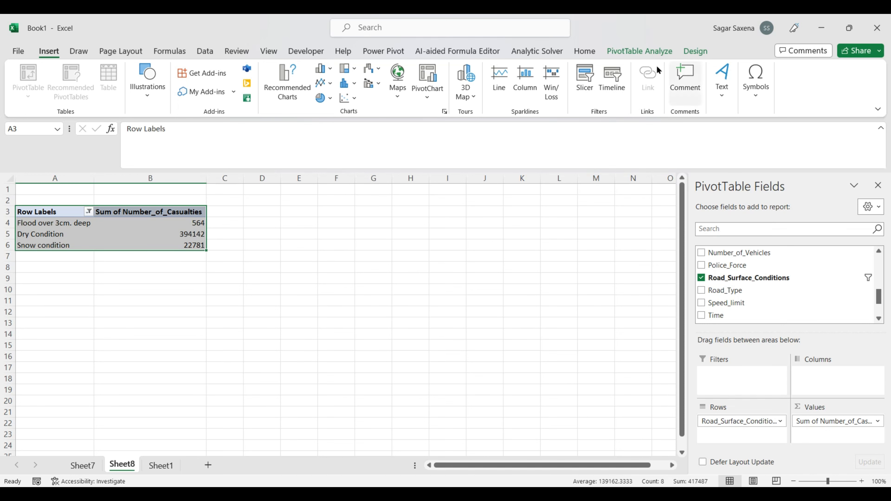
Review the PivotTable's calculation choices and its subtotal, grand total, report layout and blank row options
click(630, 53)
click(598, 100)
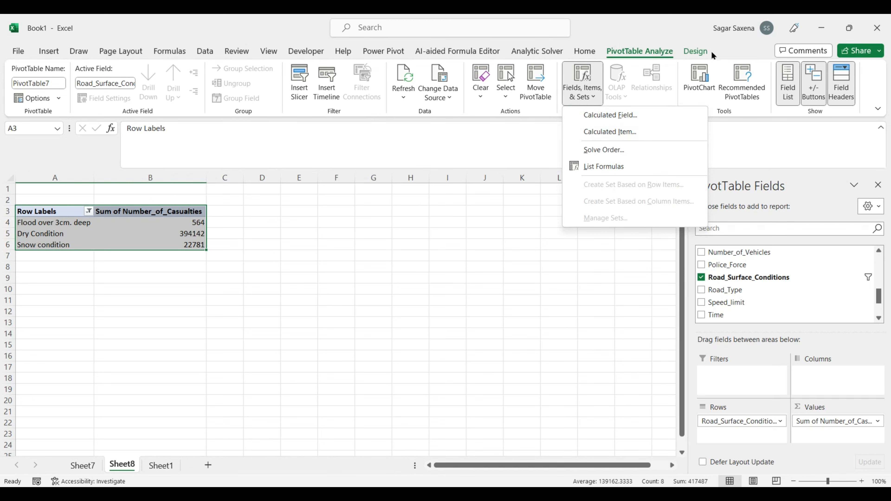
click(696, 50)
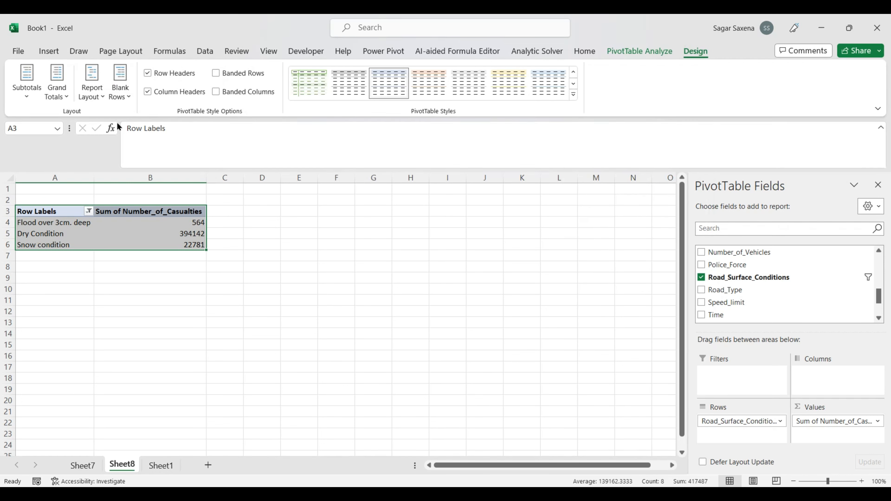
click(26, 85)
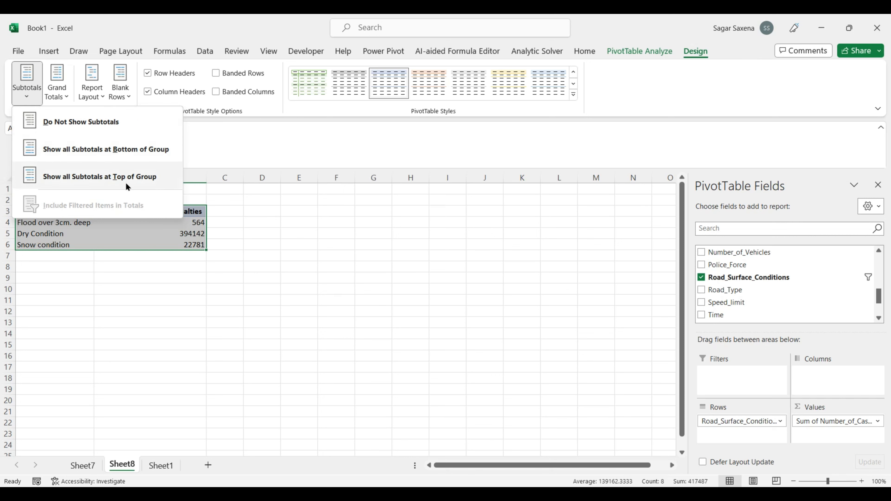
click(232, 233)
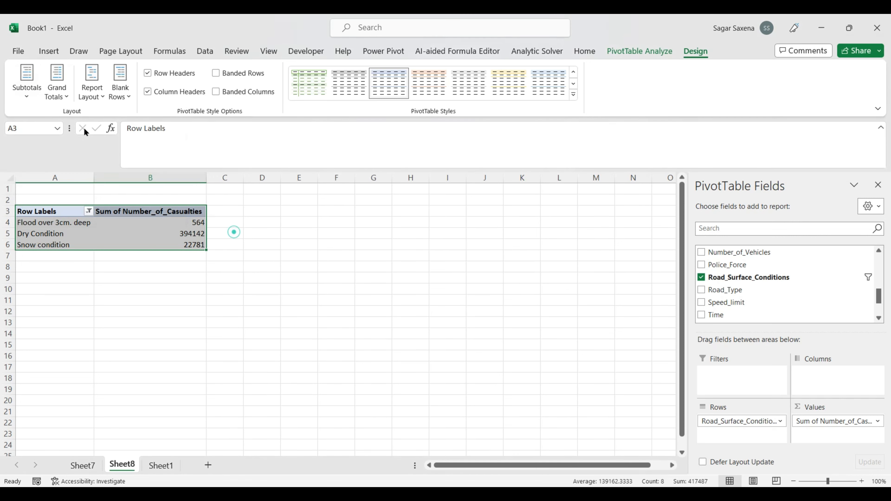
click(67, 99)
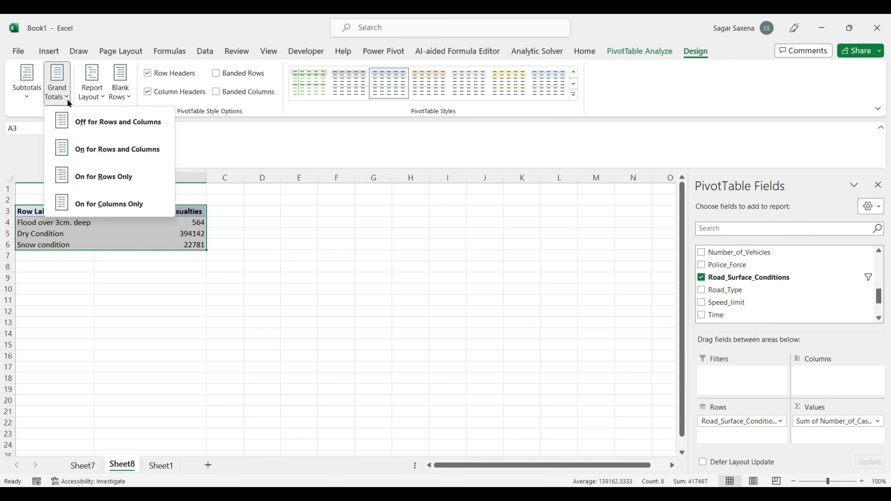
click(96, 99)
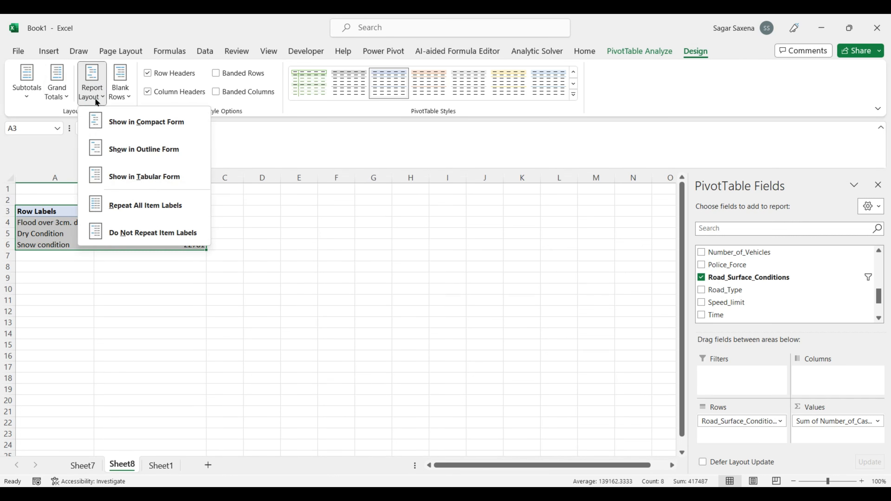
click(119, 100)
click(274, 239)
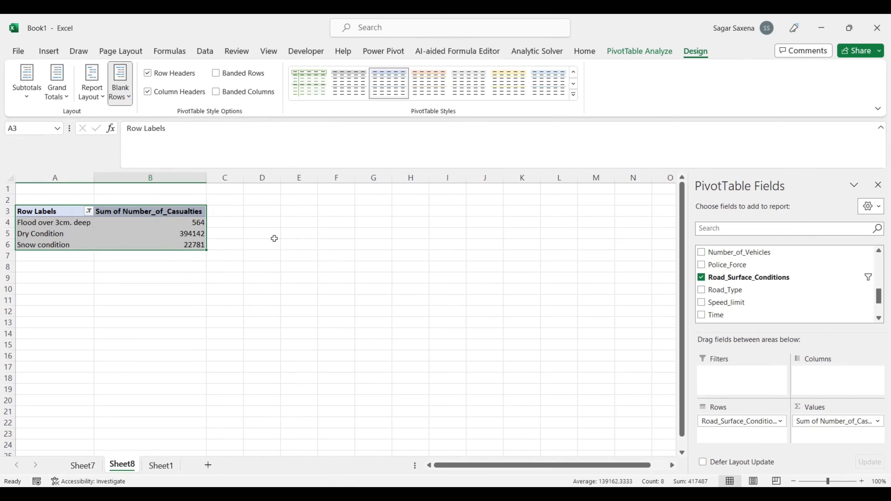
Try a gray Medium PivotTable style on the road surface casualties table
drag(52, 211, 193, 245)
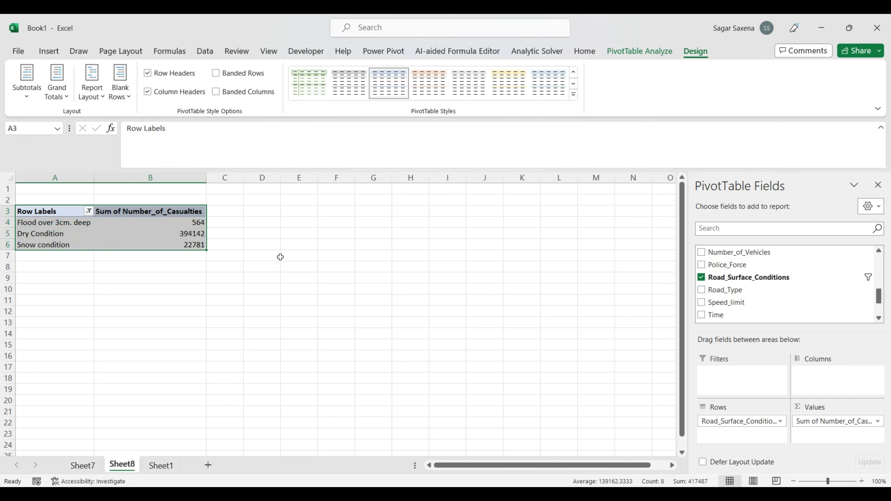
click(307, 84)
click(573, 94)
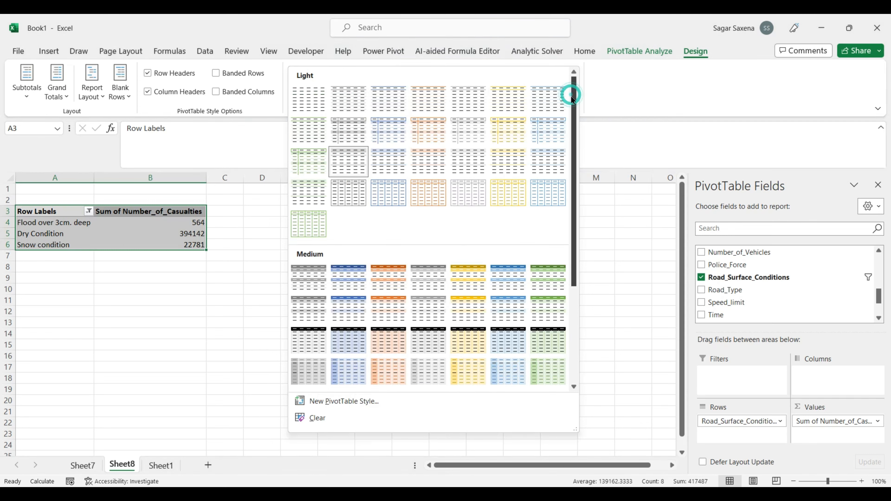
click(320, 189)
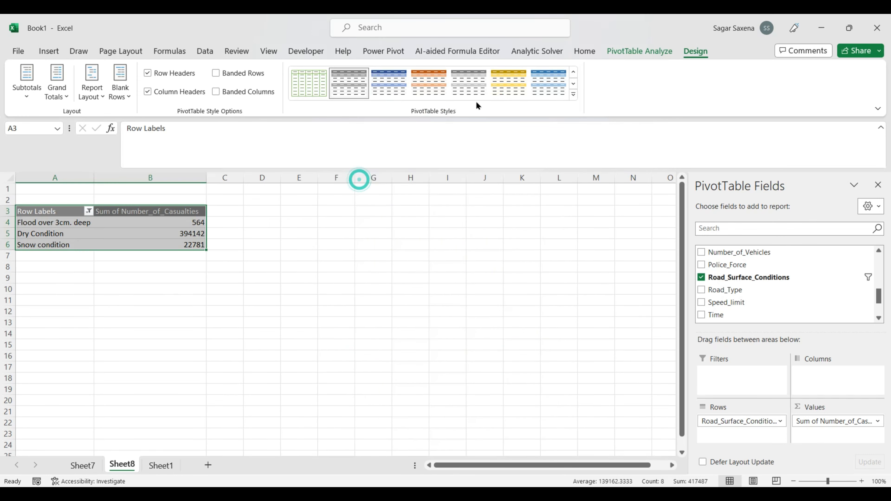
Apply the dark blue PivotTable style with a black header row from the Dark group to the casualties table
click(573, 94)
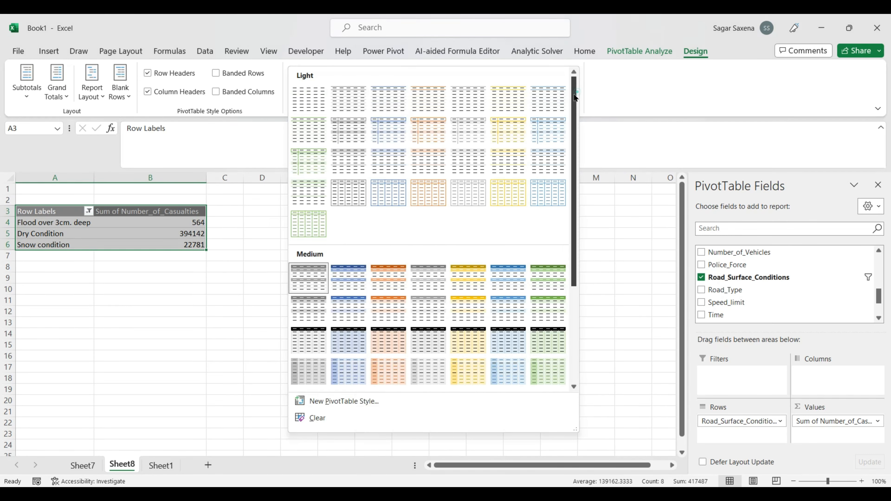
drag(573, 201, 573, 299)
click(379, 353)
click(556, 87)
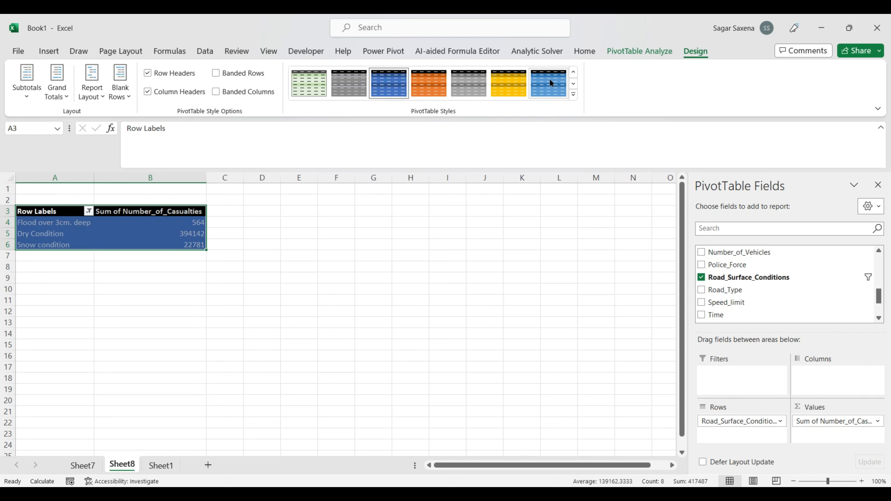
click(574, 93)
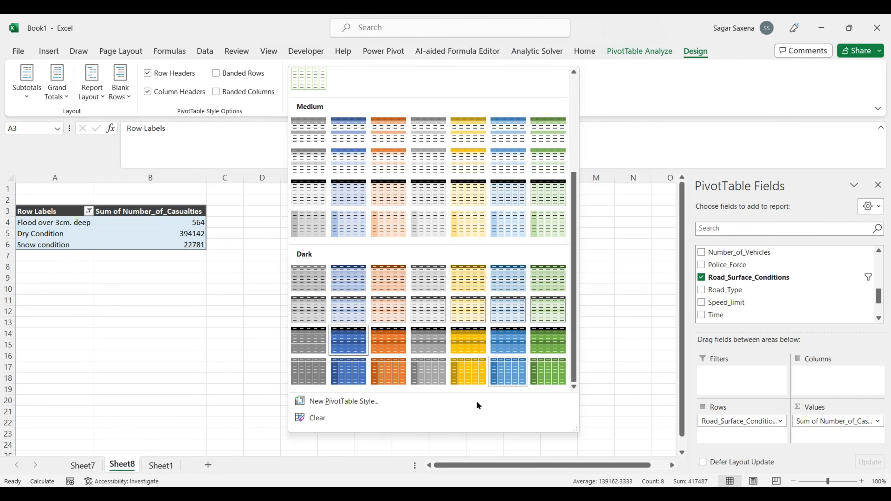
click(627, 274)
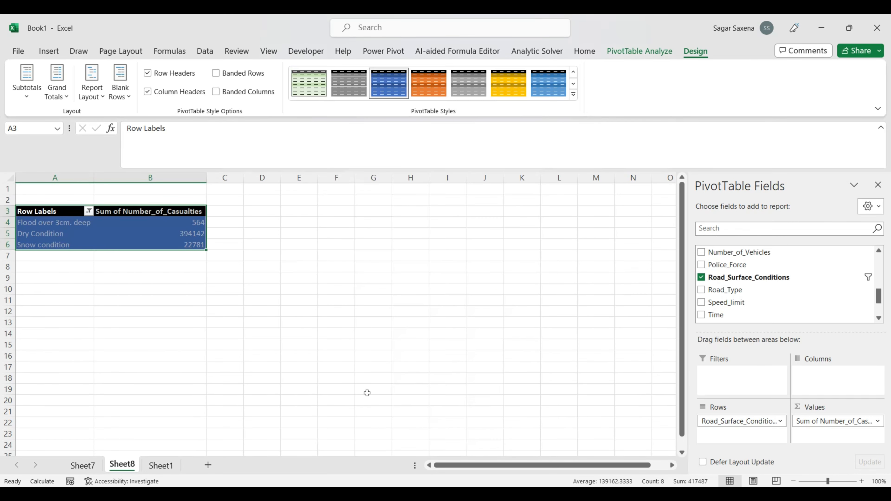